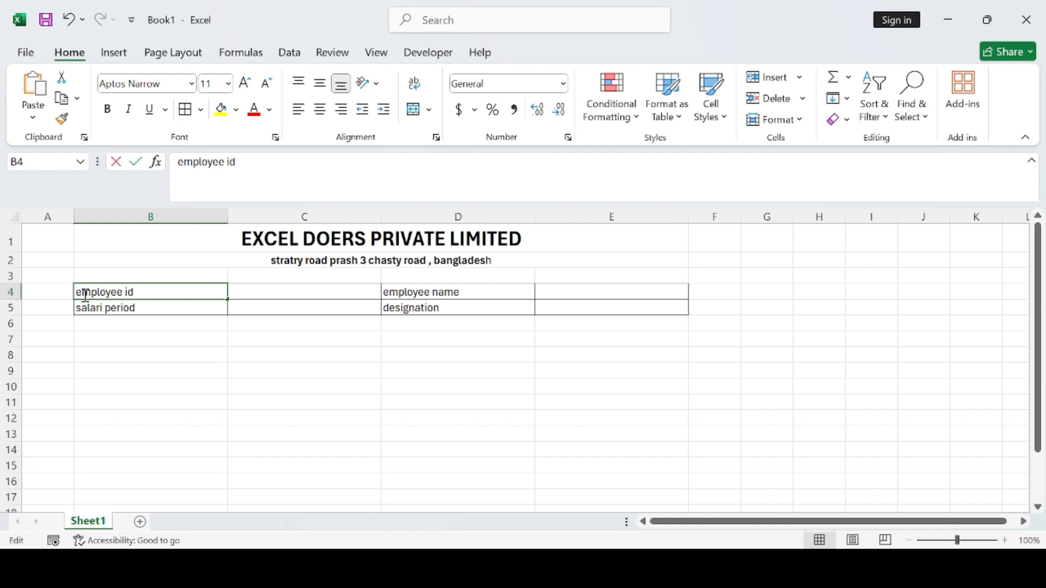
Step: Capitalise the first letter of the labels in B4 and D4 so they read "Employee id" and "Employee name"
key(BackSpace)
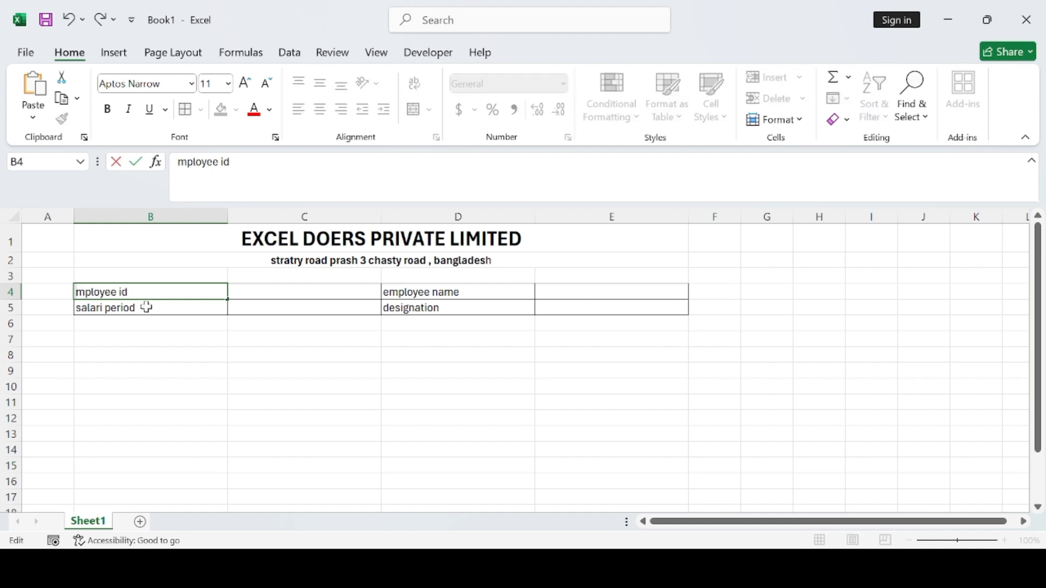
text(E)
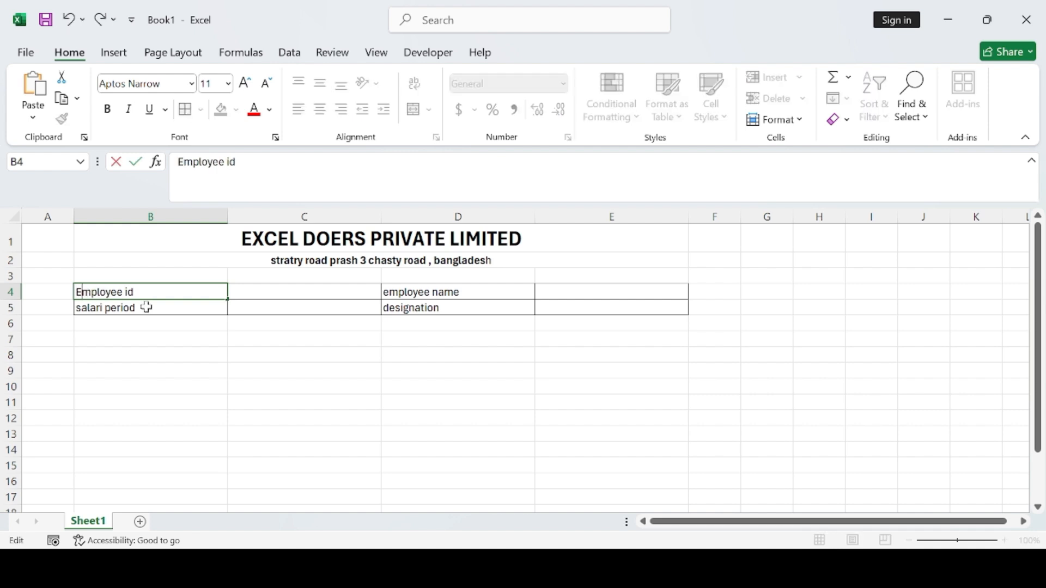
click(395, 294)
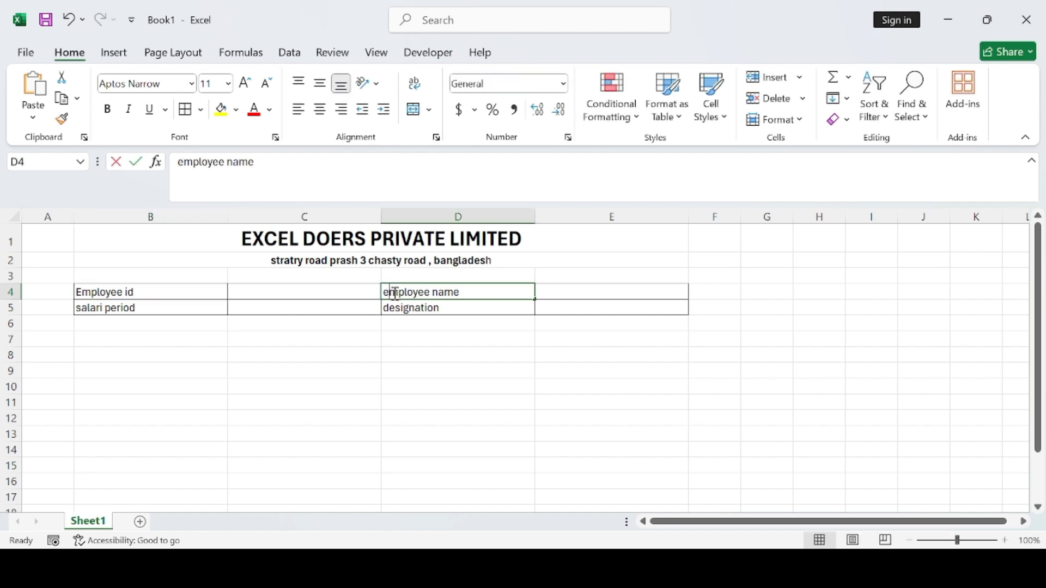
double_click(395, 294)
key(BackSpace)
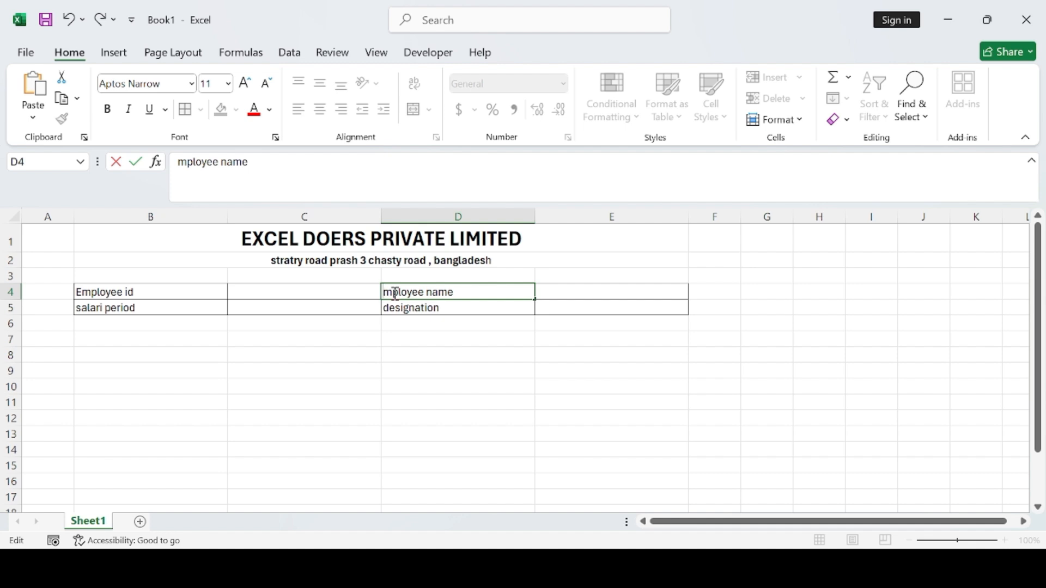
text(E)
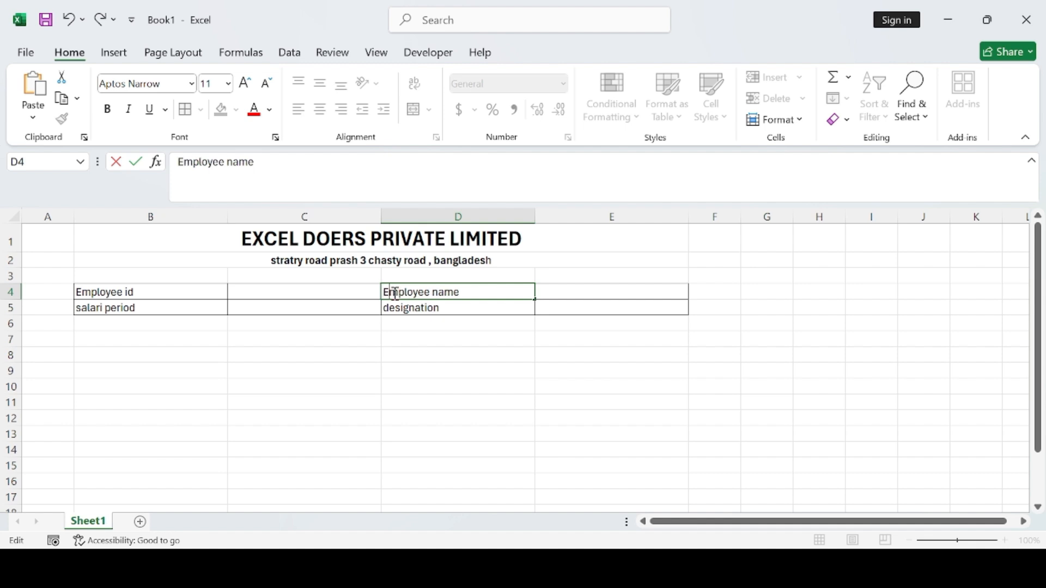
Step: Capitalise the first letter of the labels in B5 and D5 so they read "Salari period" and "Designation"
click(80, 312)
double_click(82, 310)
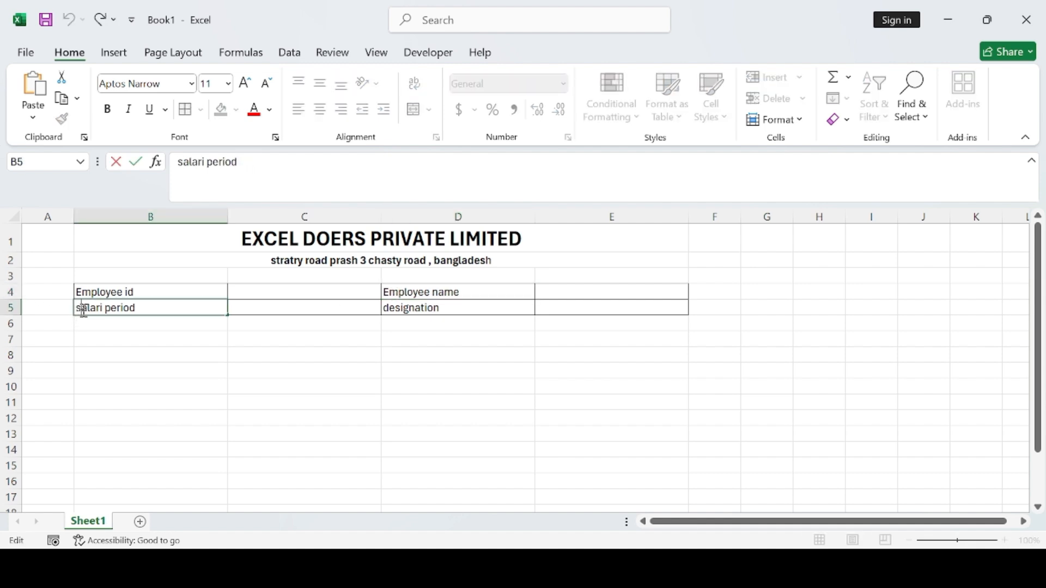
key(BackSpace)
text(S)
click(388, 309)
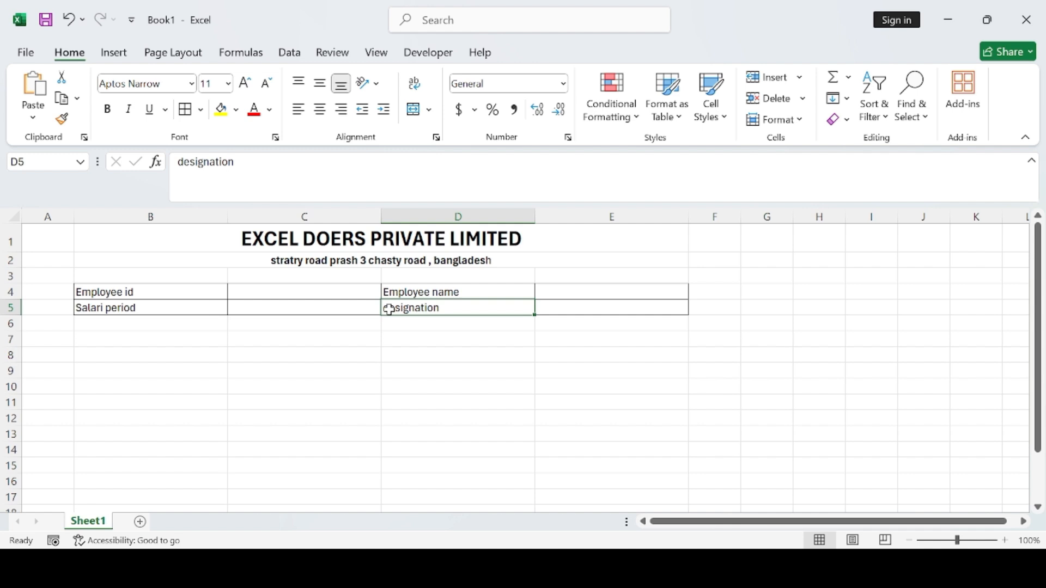
double_click(388, 310)
key(BackSpace)
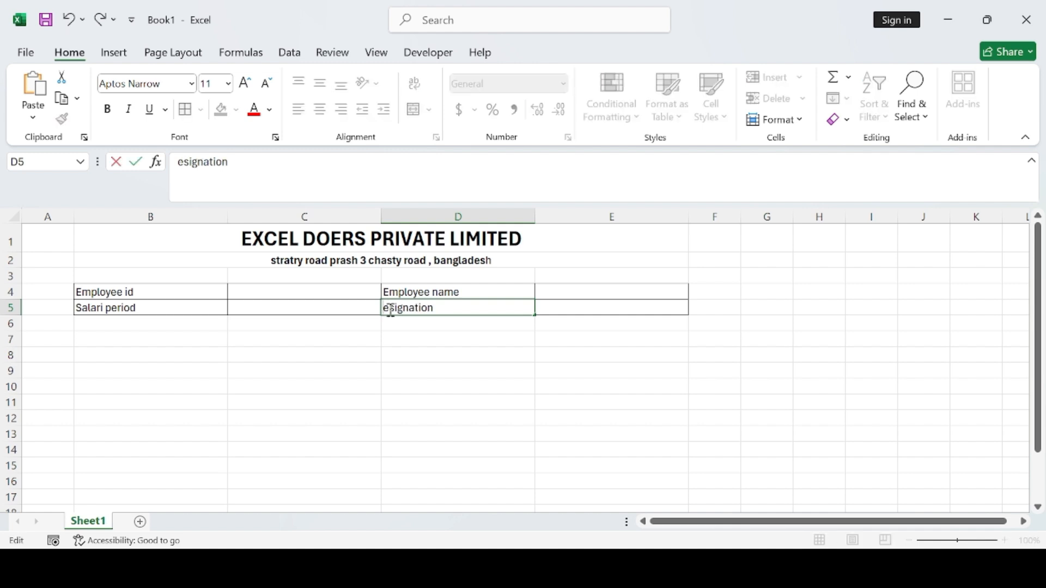
text(D)
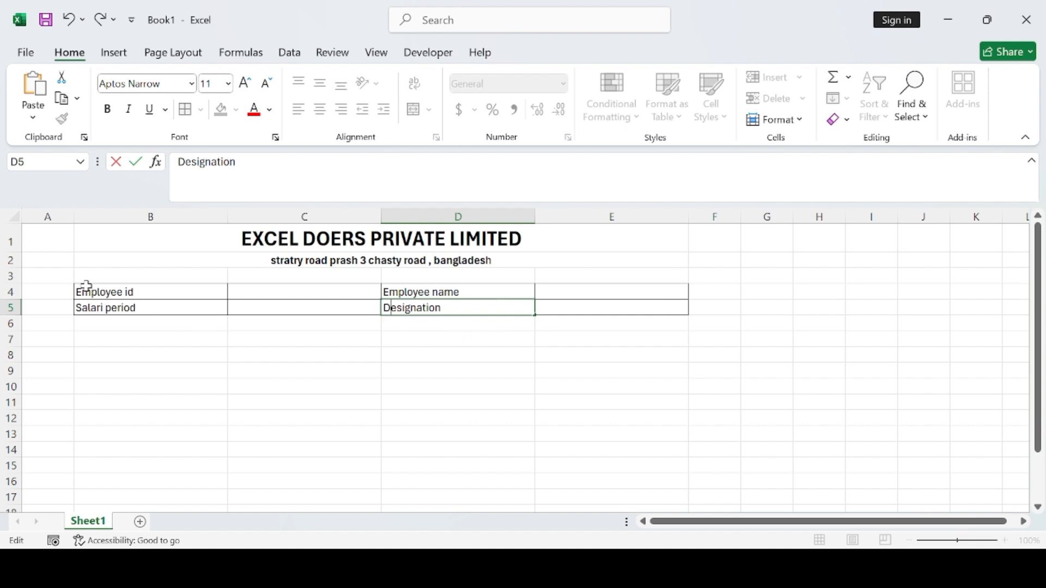
Step: Make the text in the employee details table, B4:E5, bold
drag(84, 286, 579, 306)
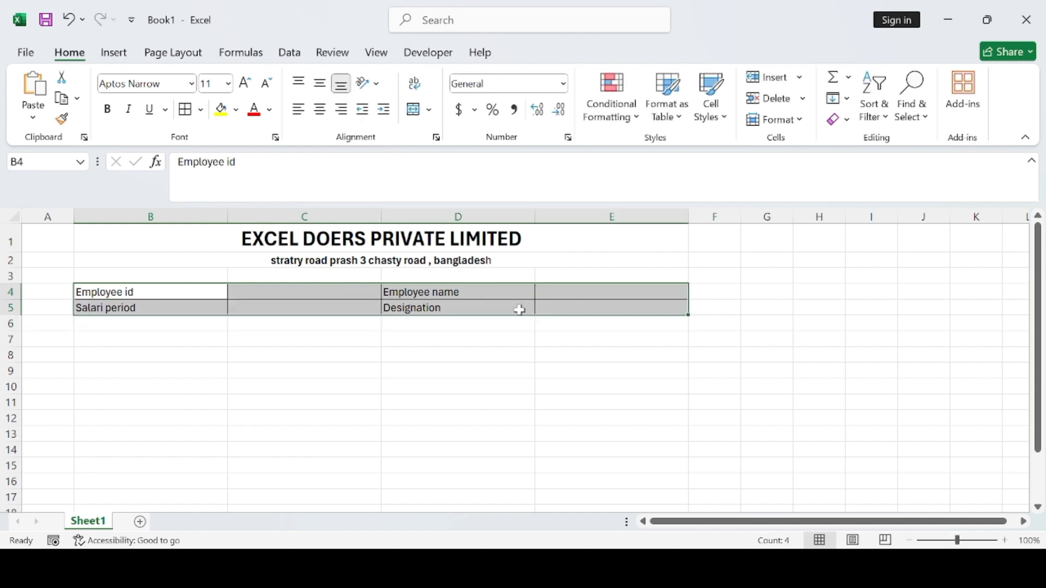
click(109, 111)
click(434, 351)
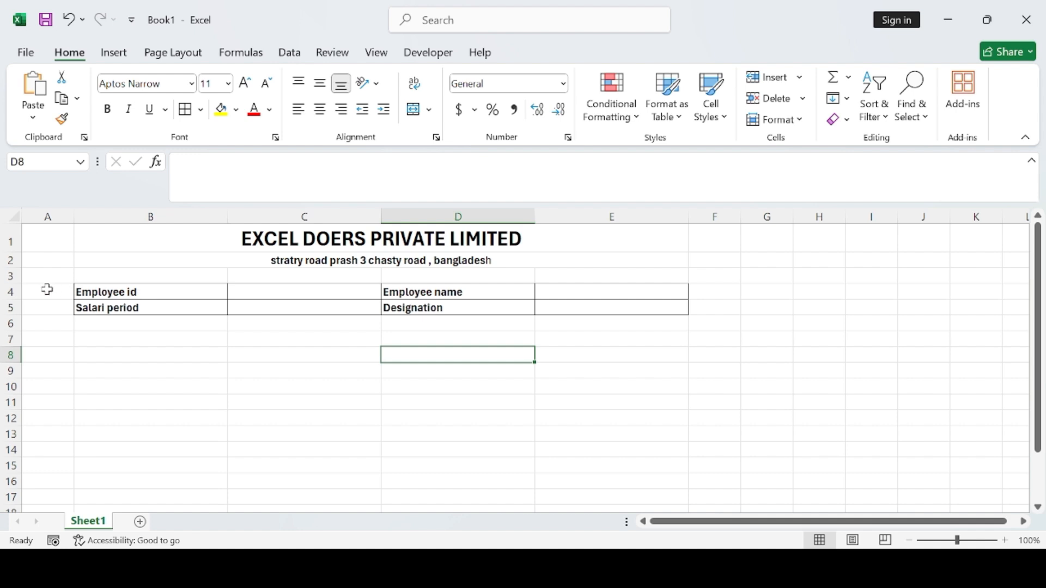
Step: Increase the height of rows 4 and 5 equally to make the employee details table roomier
click(11, 292)
drag(11, 292, 12, 307)
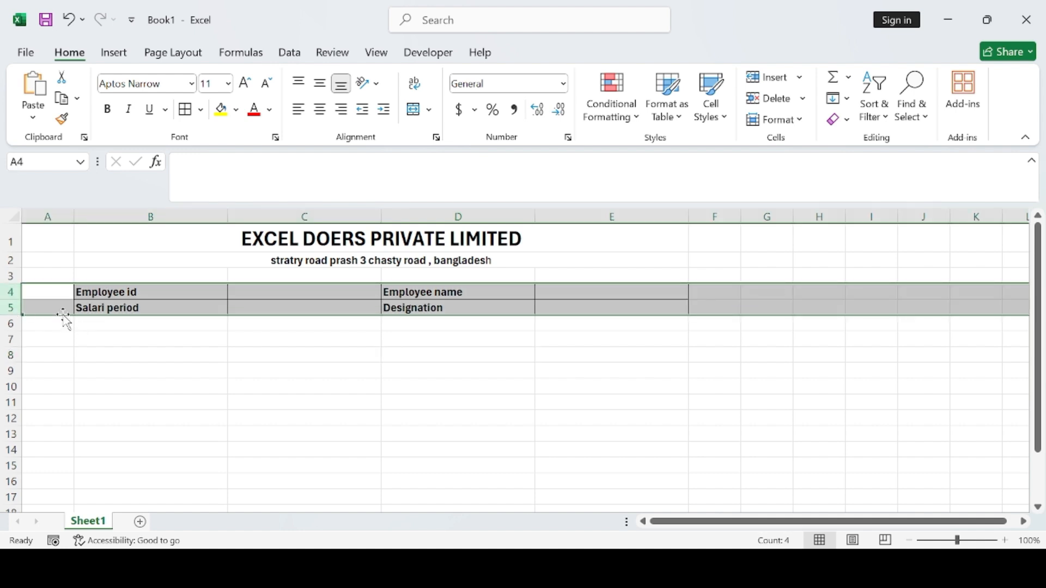
click(236, 352)
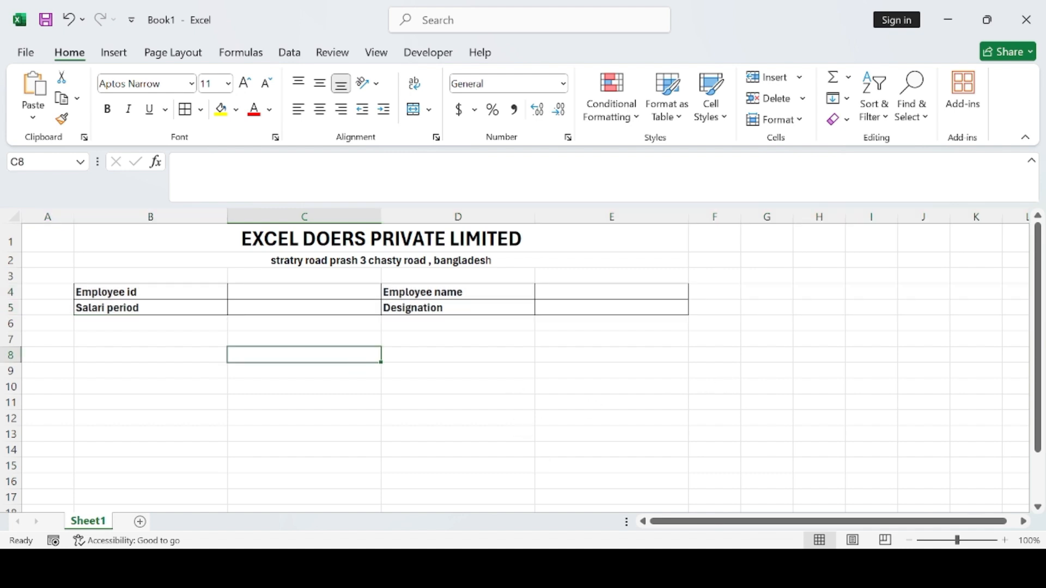
click(522, 569)
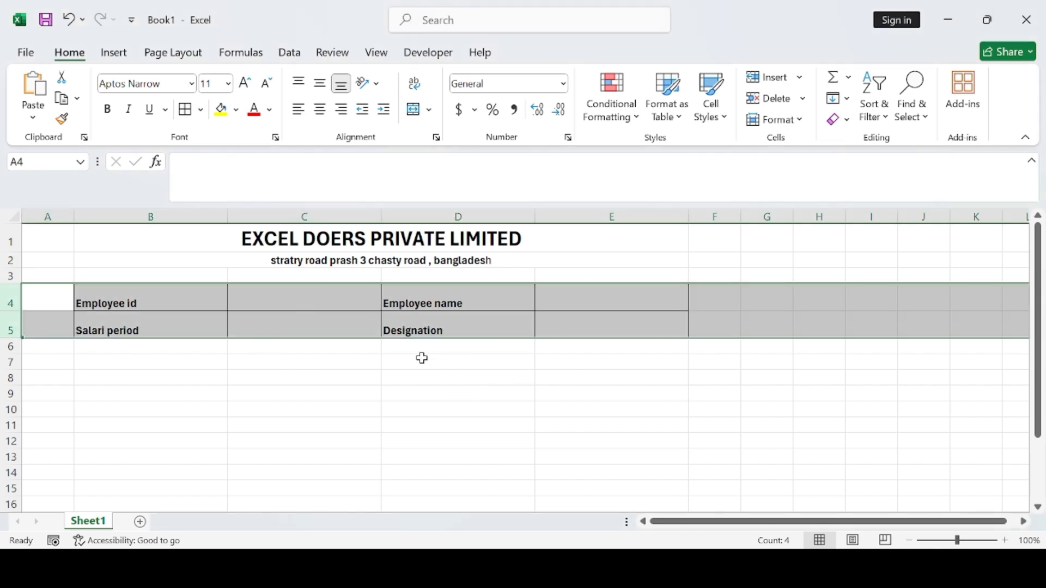
click(196, 377)
Step: Align the contents of B4:E5 vertically to the middle of their cells
drag(84, 297, 658, 329)
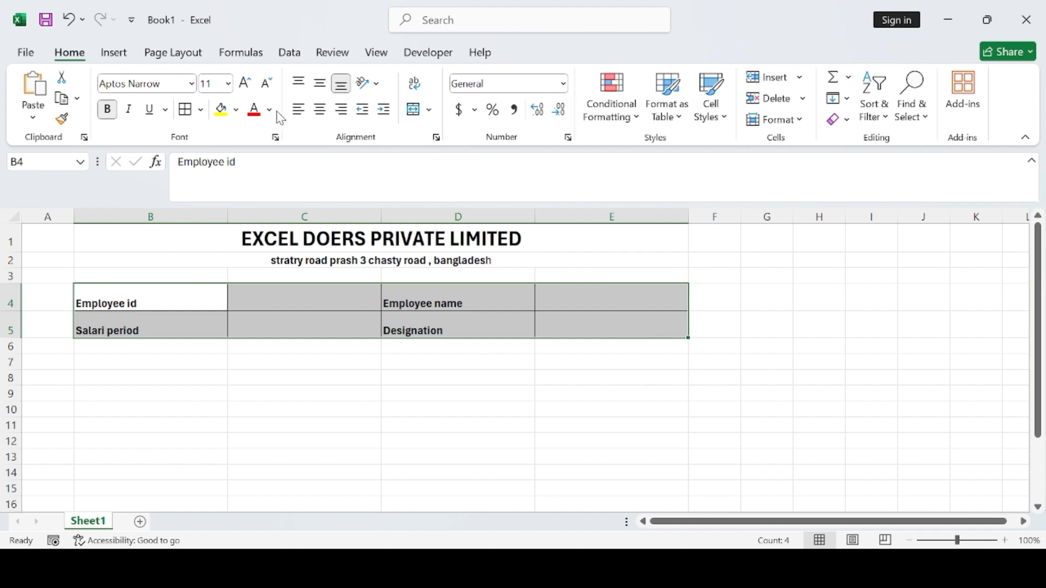
click(321, 84)
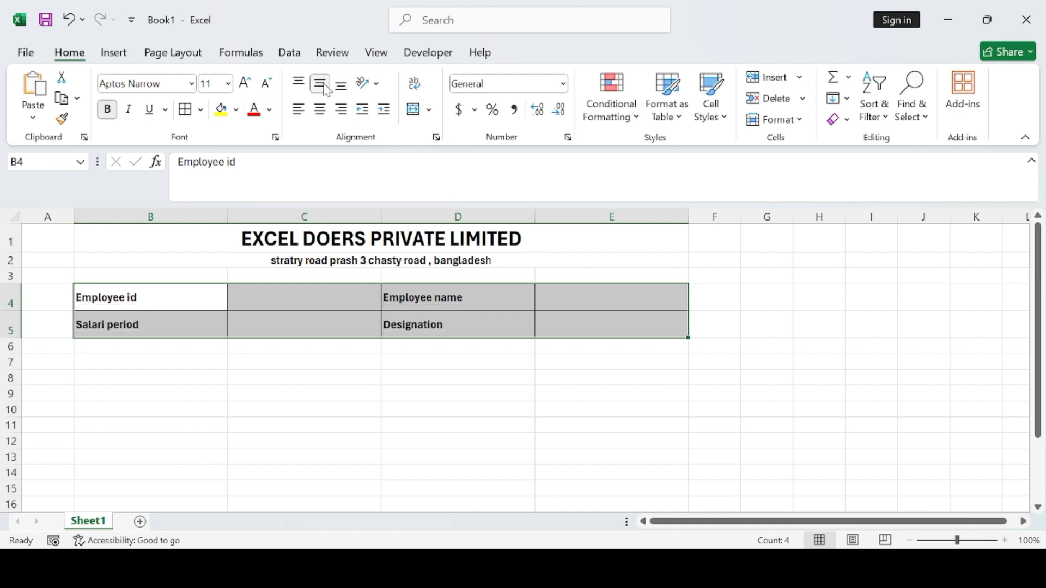
click(467, 390)
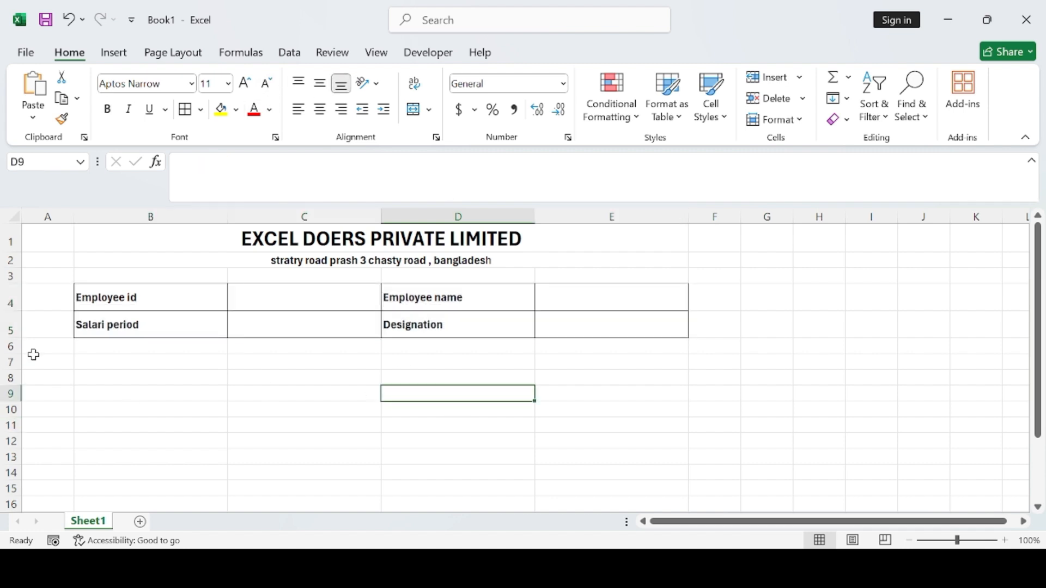
Step: Enter the heading "Additions:" in cell B7 below the employee details table
click(106, 362)
click(479, 364)
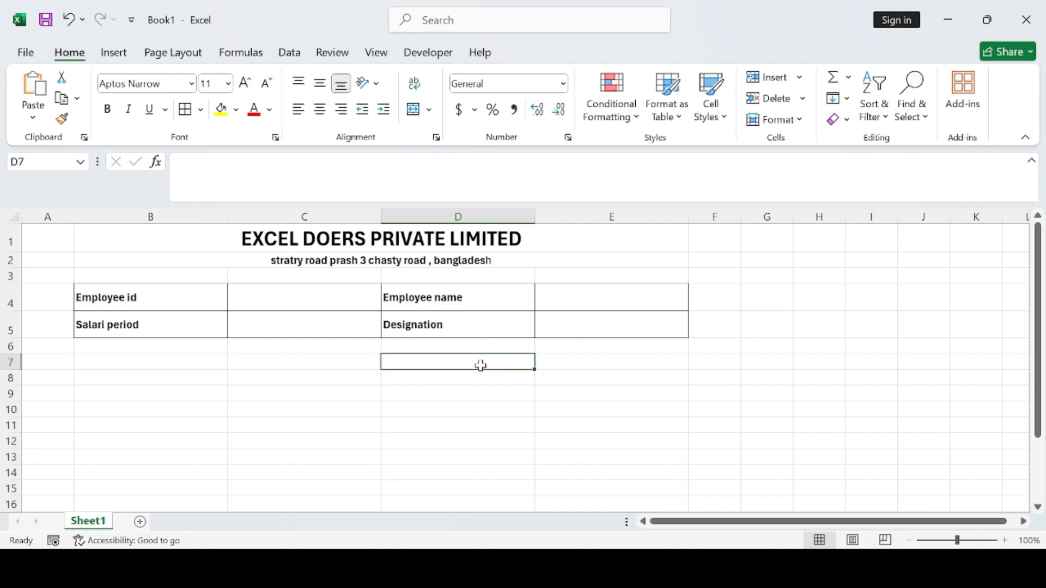
click(143, 364)
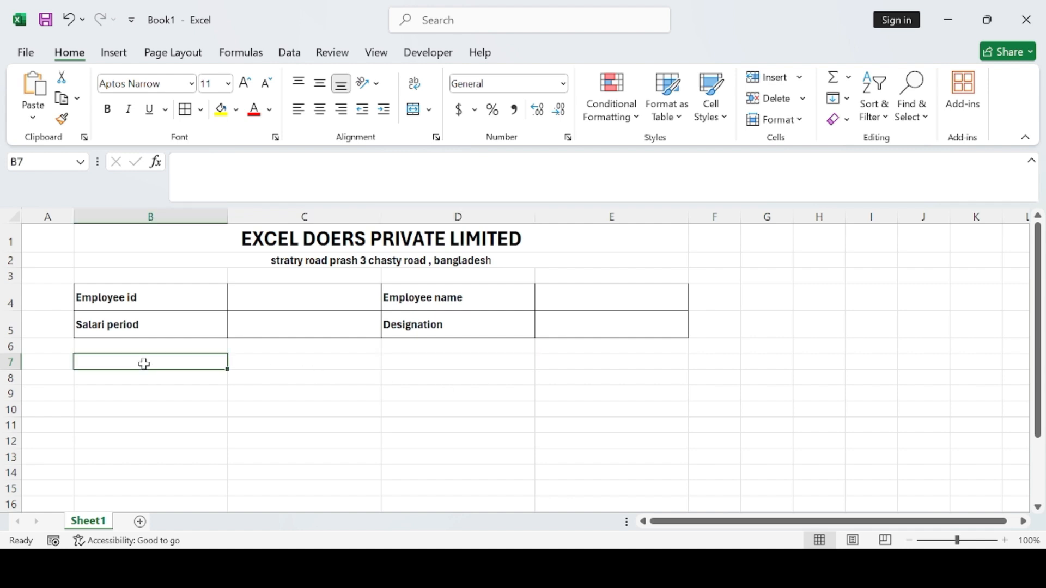
text(a)
key(BackSpace)
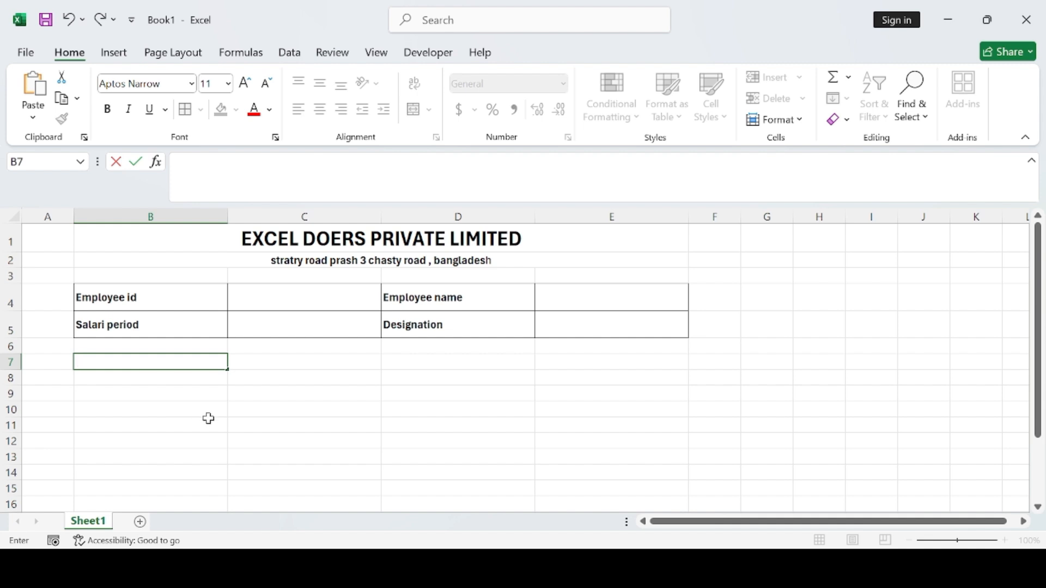
text(A)
key(alt+Tab)
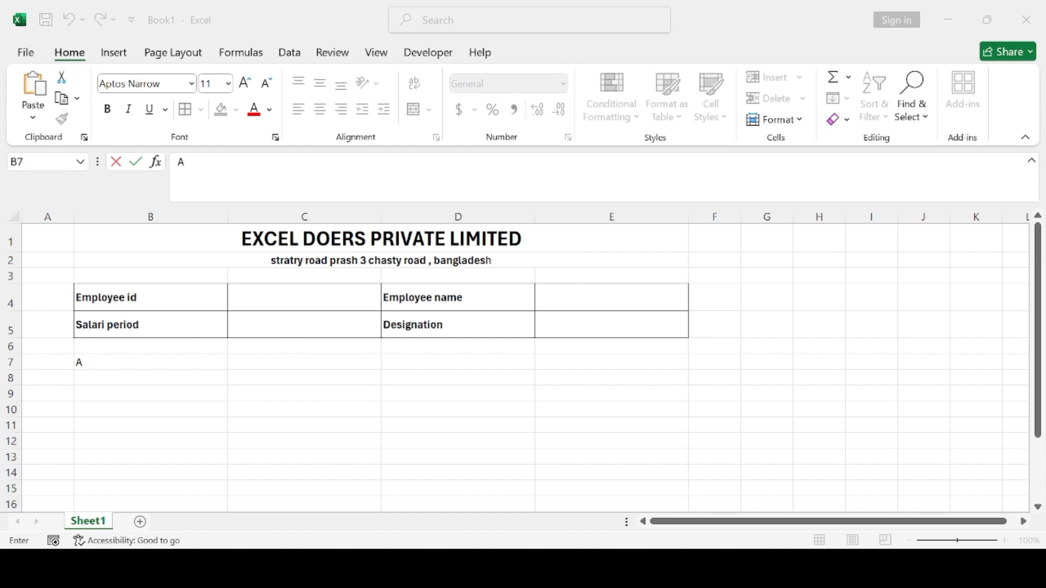
key(alt+Tab)
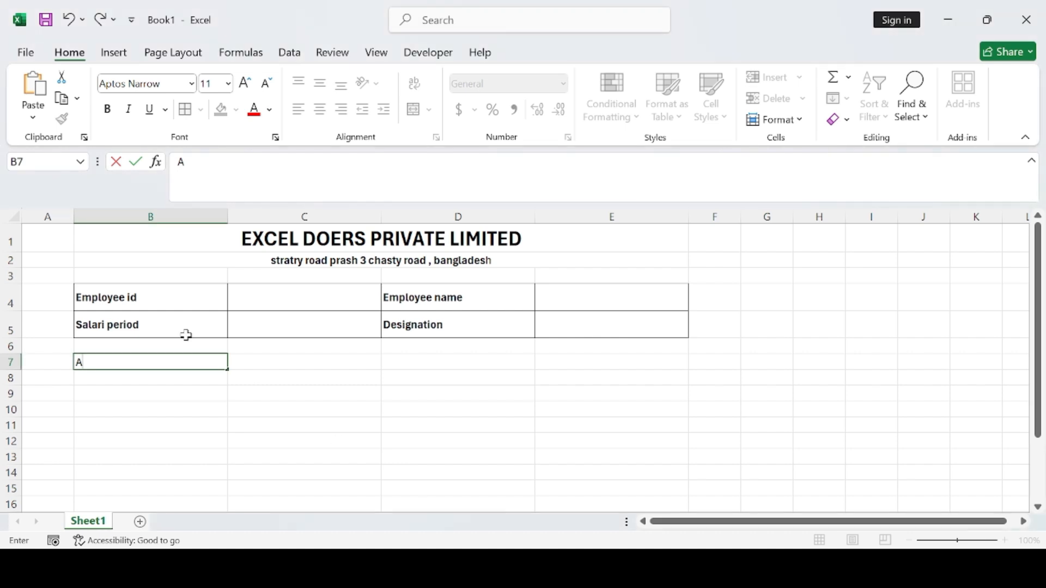
text(D)
key(BackSpace)
text(dditions)
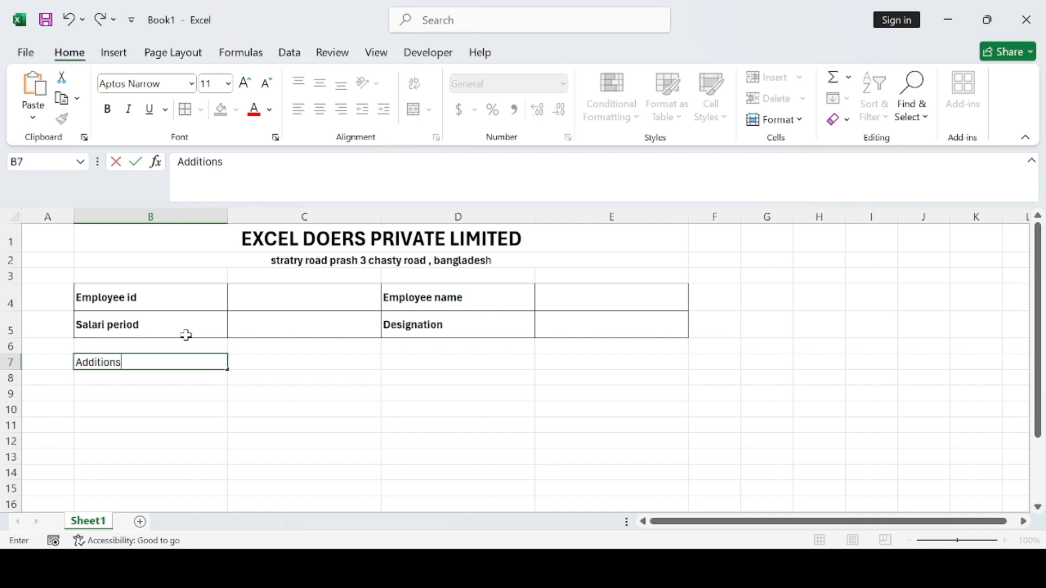
text(;)
key(BackSpace)
text(:)
Step: Enter the heading "Deduction:" in cell D7
click(415, 366)
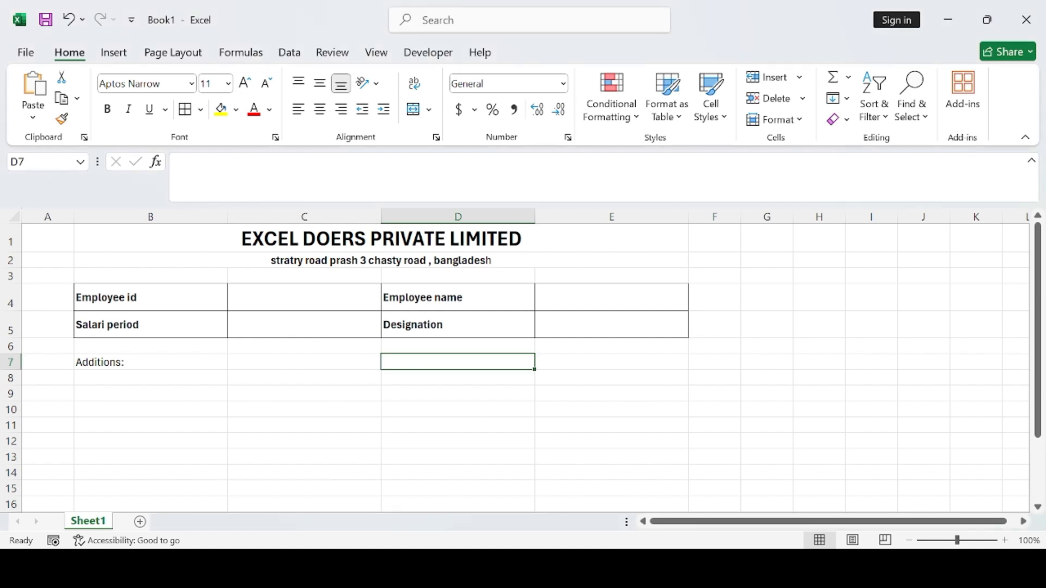
text(D)
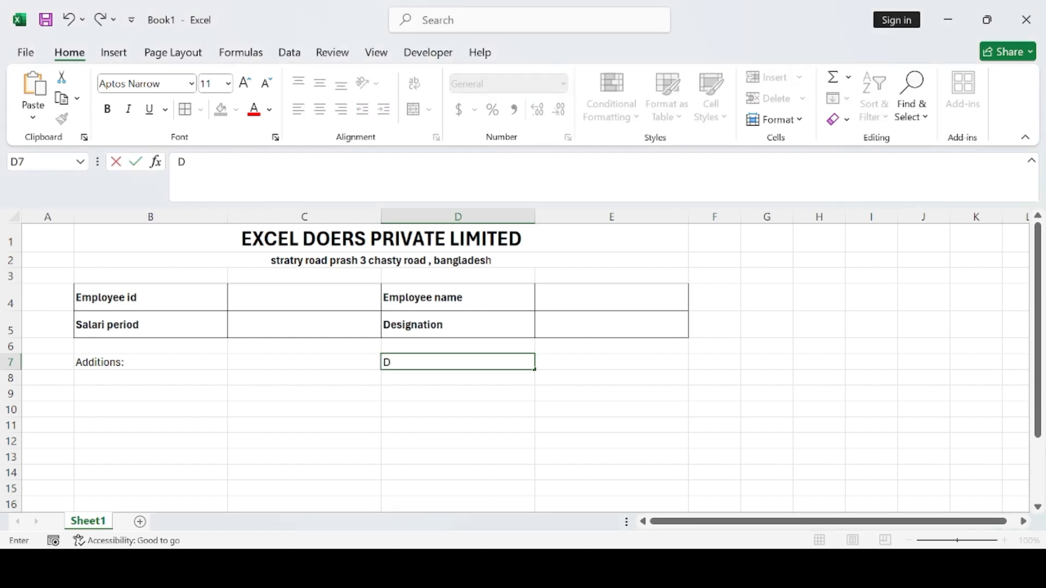
text(eduction)
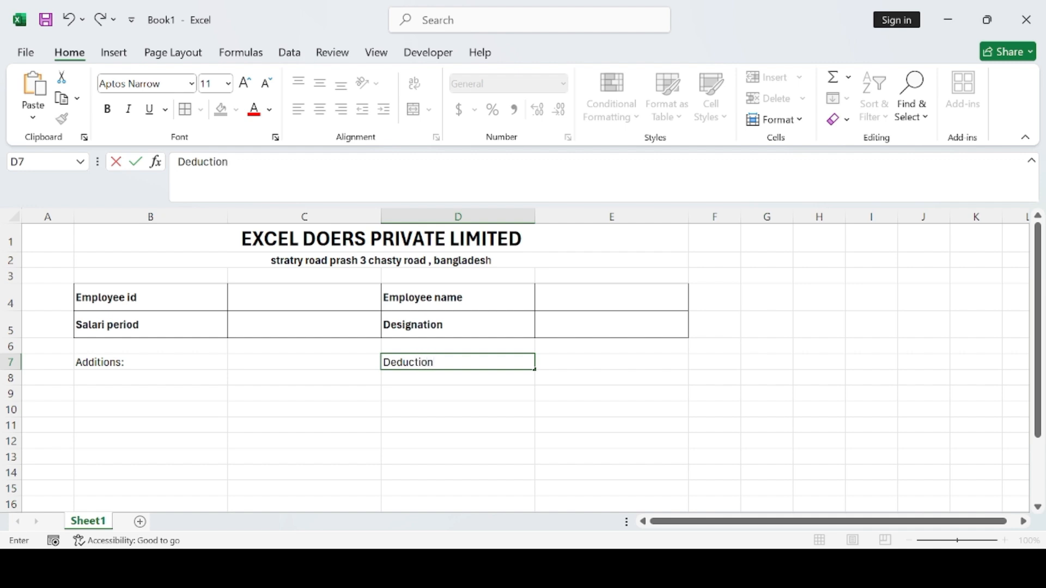
text(:)
Step: List "Basic salary" in B8 and "Conveyance" in B9 under the Additions heading
click(143, 384)
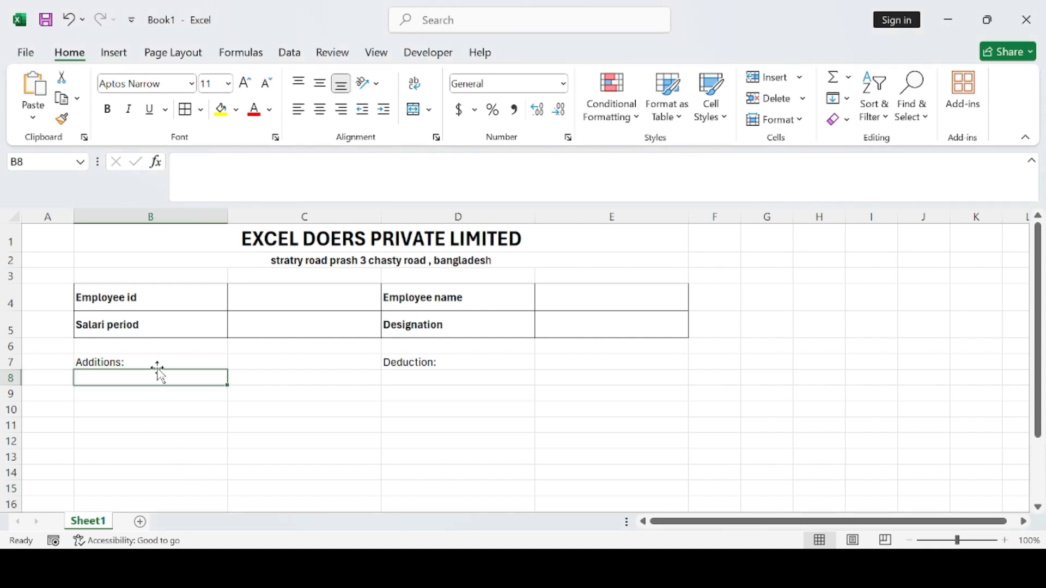
text(B)
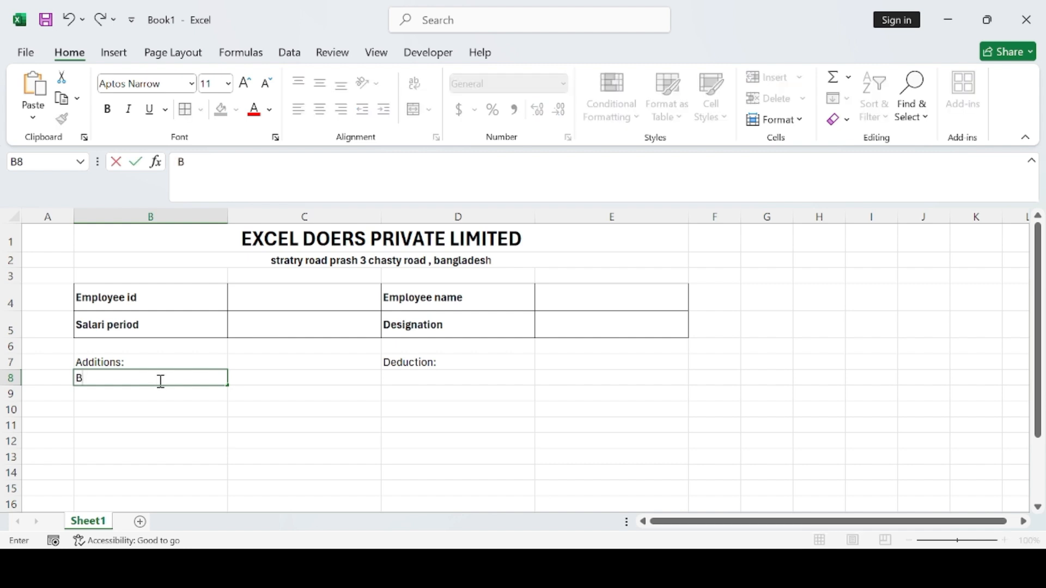
text(asic salary)
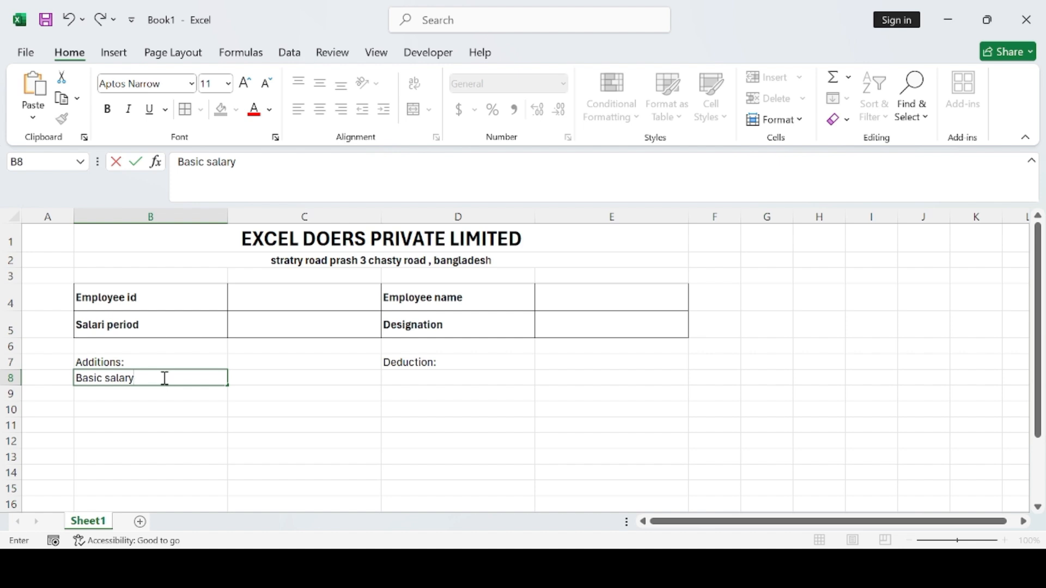
click(156, 390)
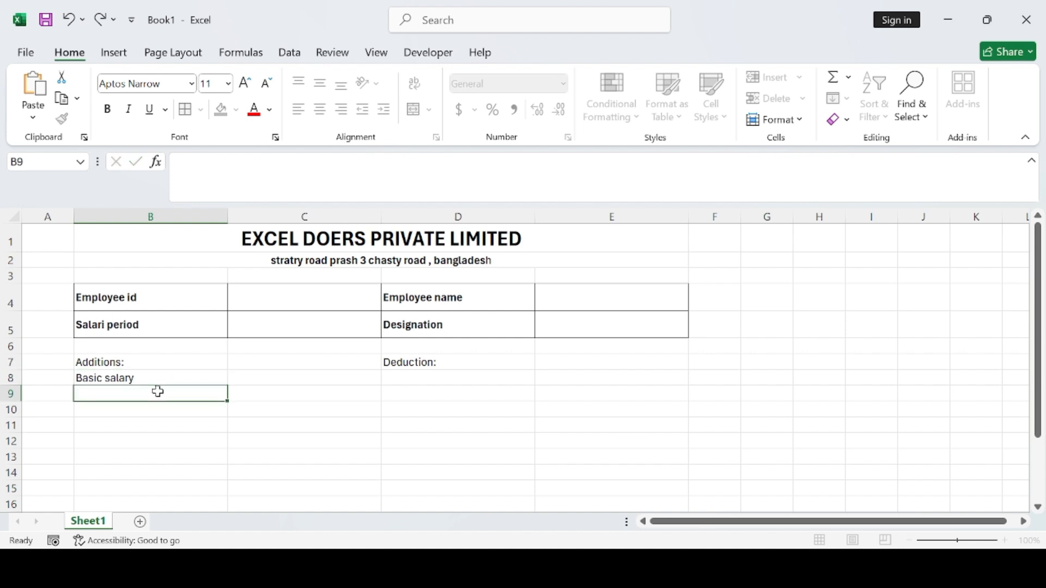
click(780, 568)
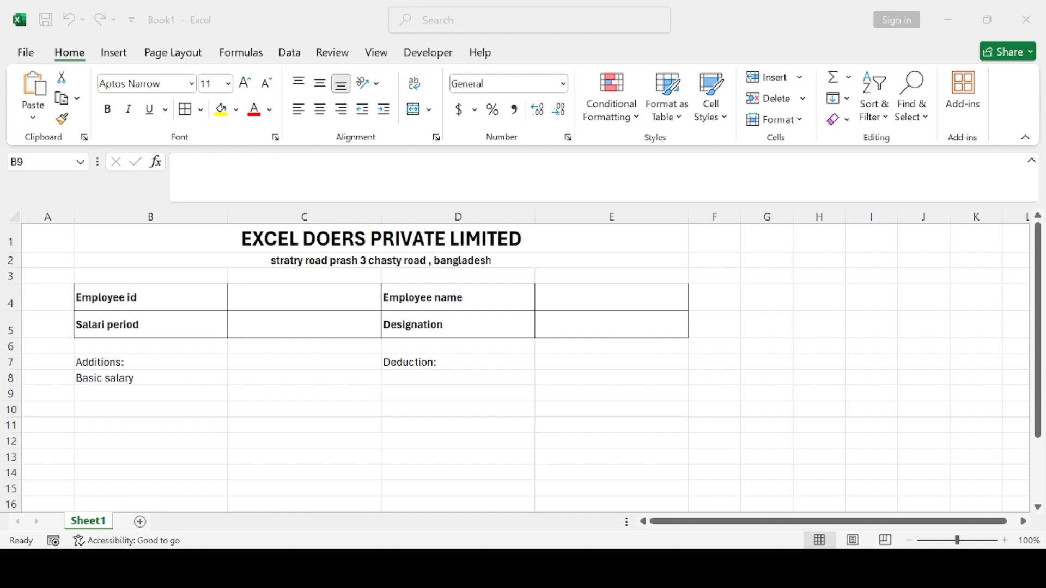
key(alt+Tab)
text(Con)
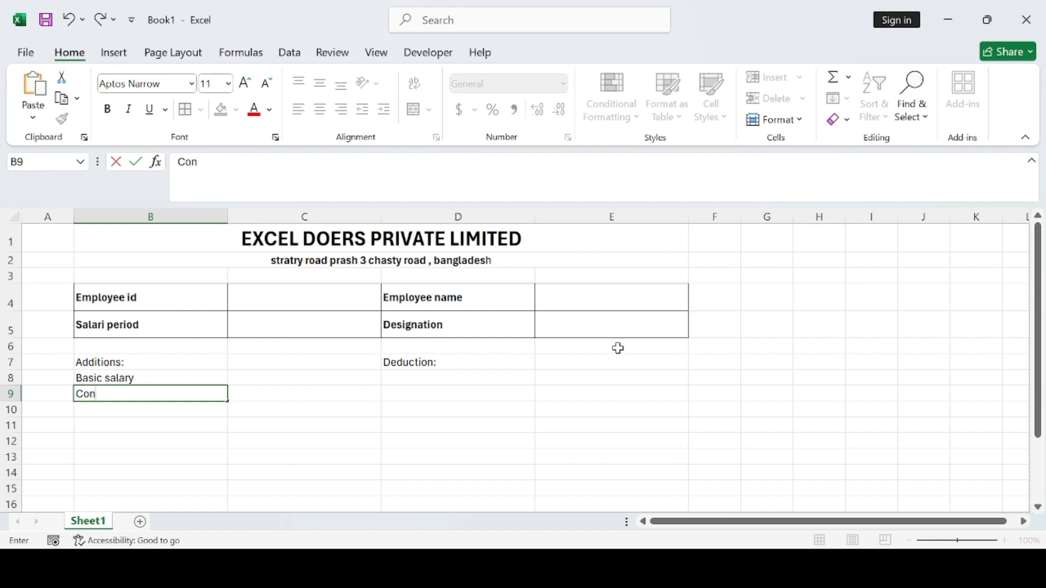
text(veyance)
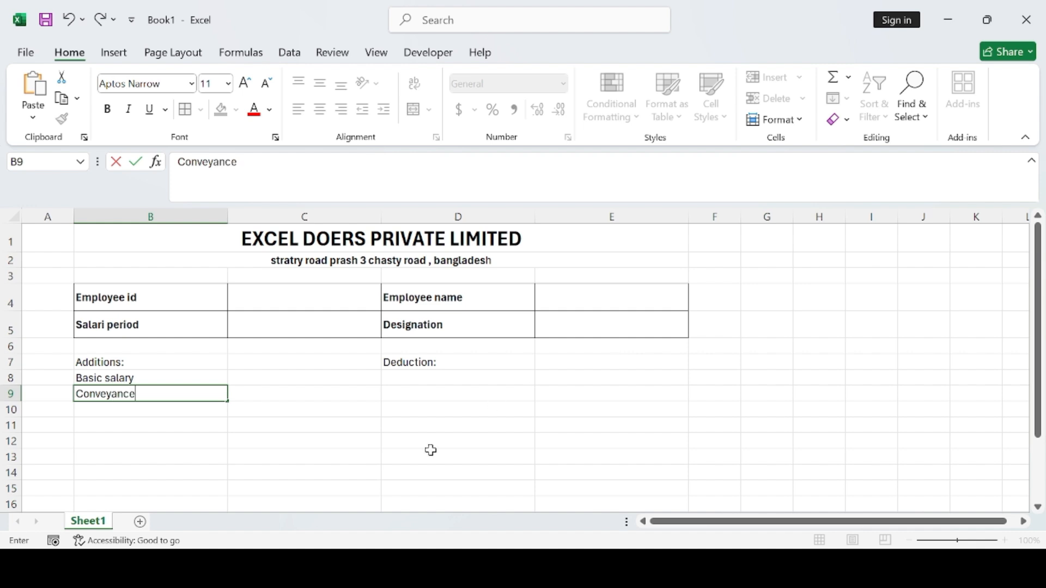
click(157, 406)
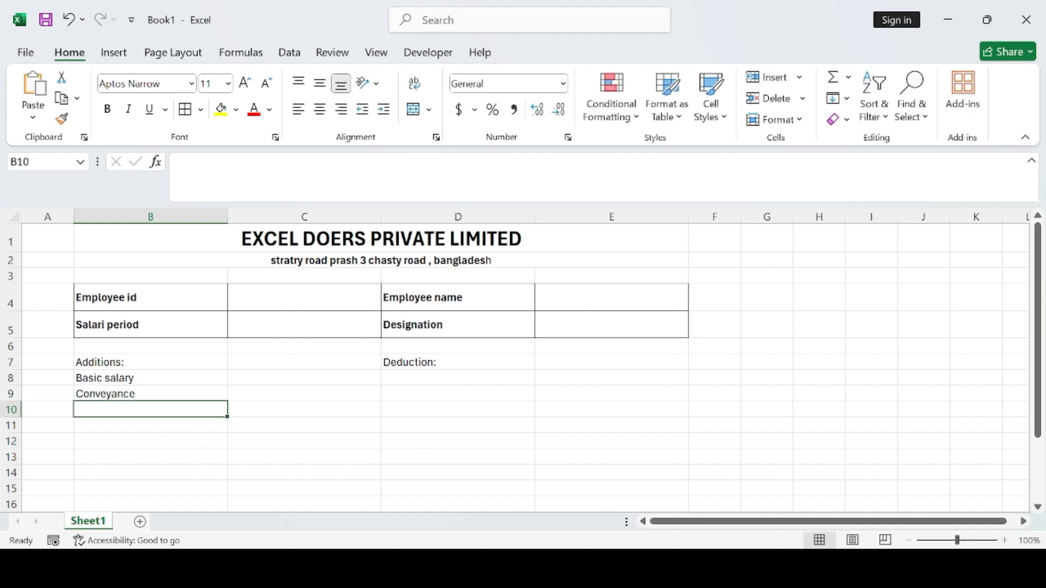
key(alt+Tab)
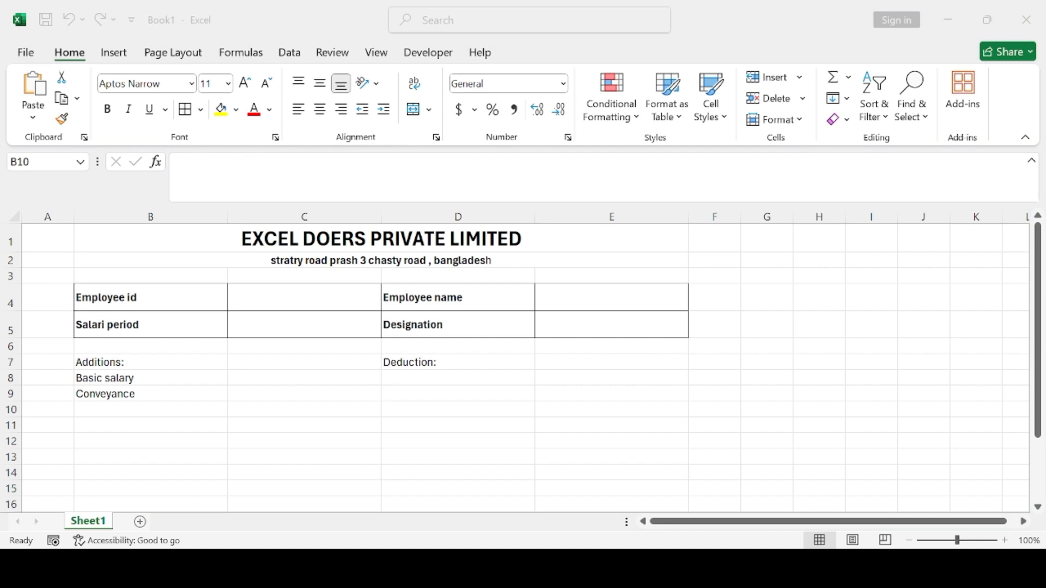
Step: Add "Utilities" in B10 and "Overtime" in B11 to the Additions list
key(alt+Tab)
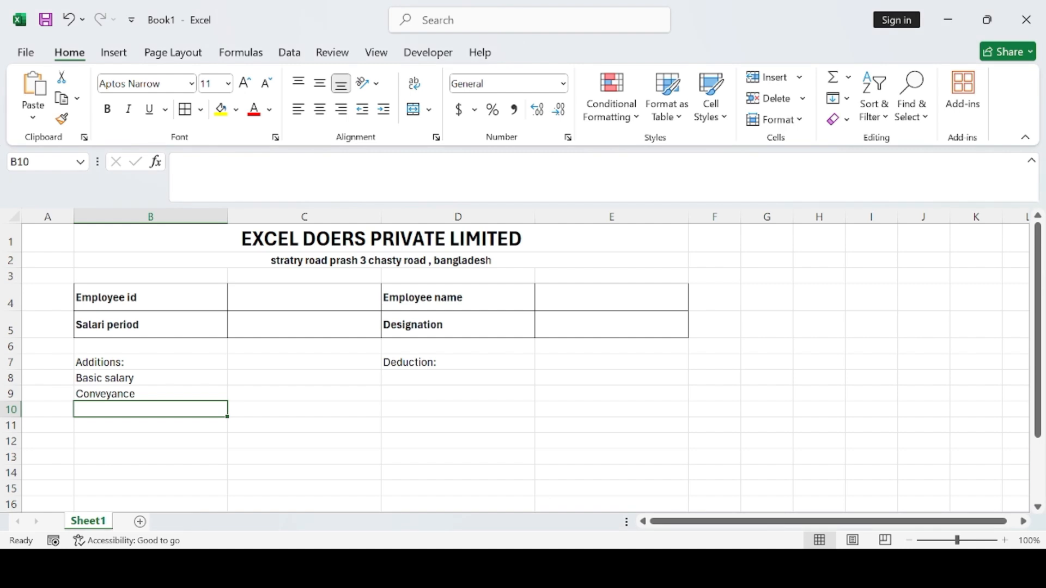
text(U)
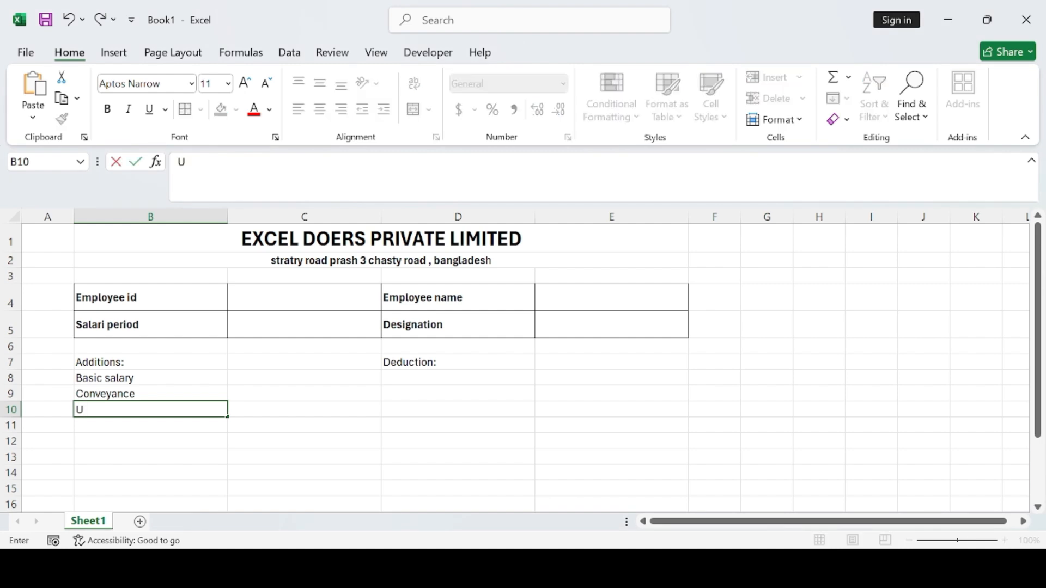
text(tilities)
click(201, 427)
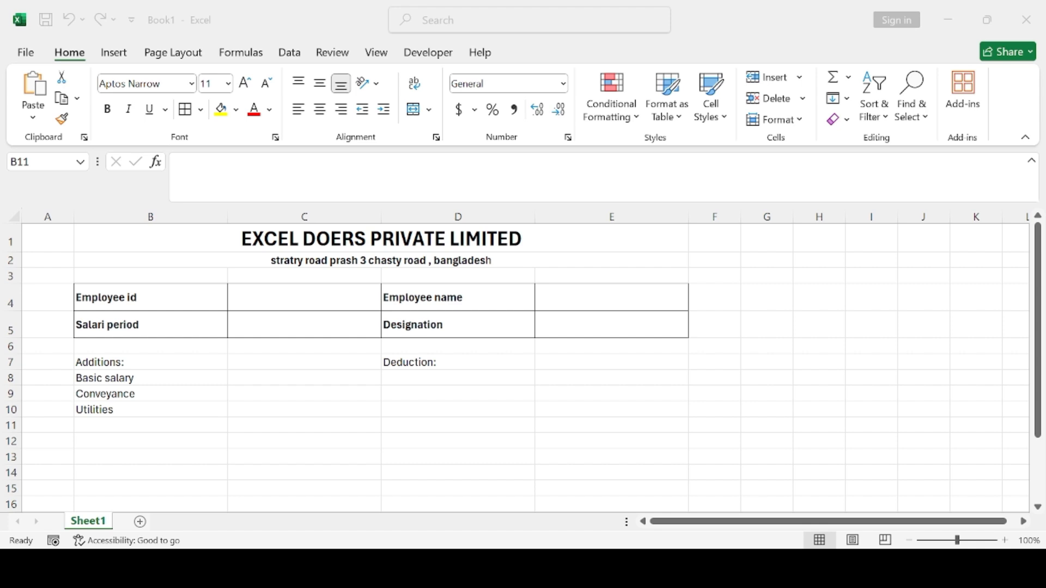
text(o)
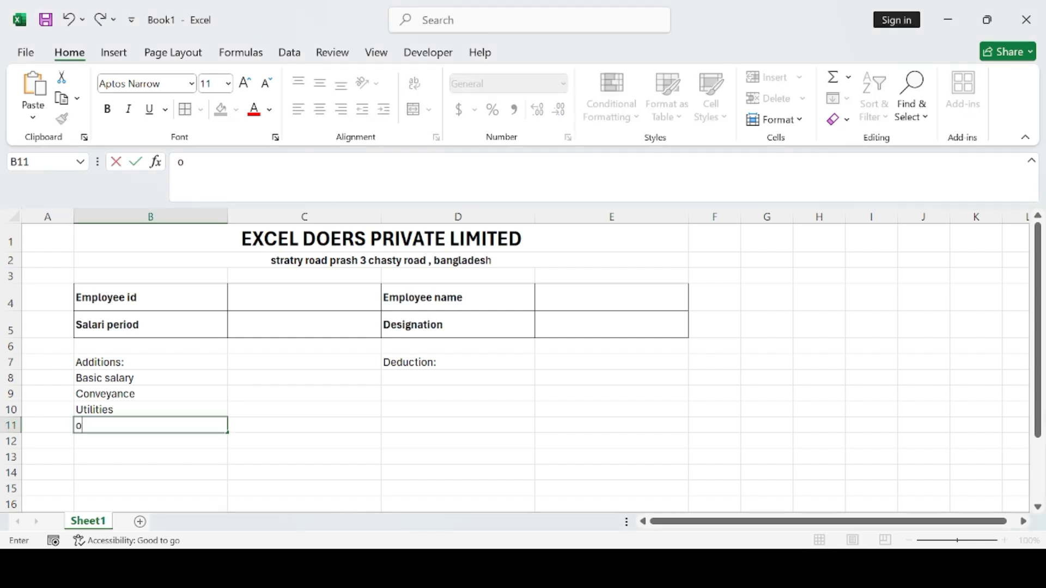
key(BackSpace)
text(Overtime)
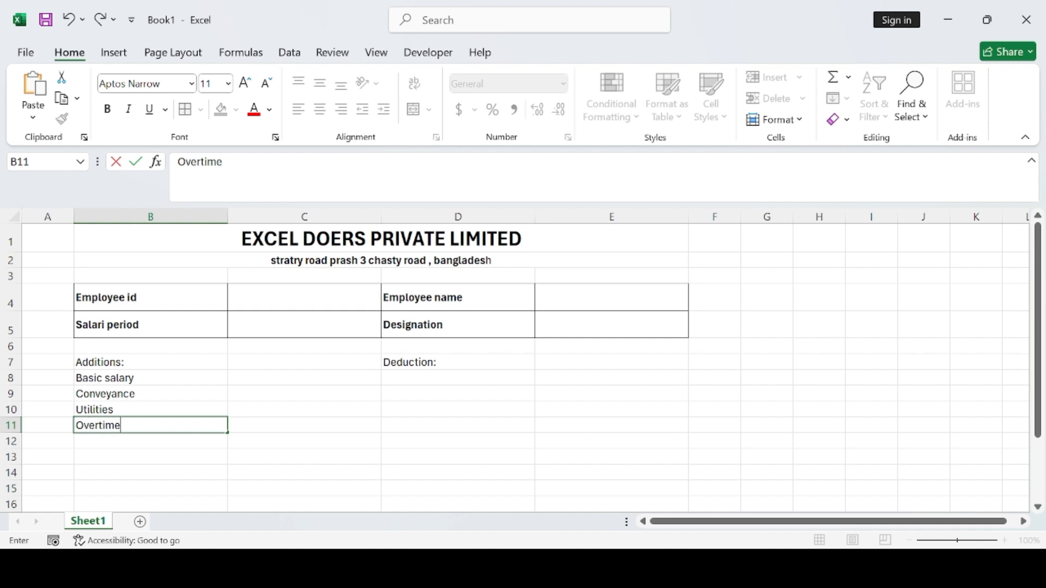
Step: Enter "Provident fund" in D8 as the first item under the Deduction heading
click(420, 381)
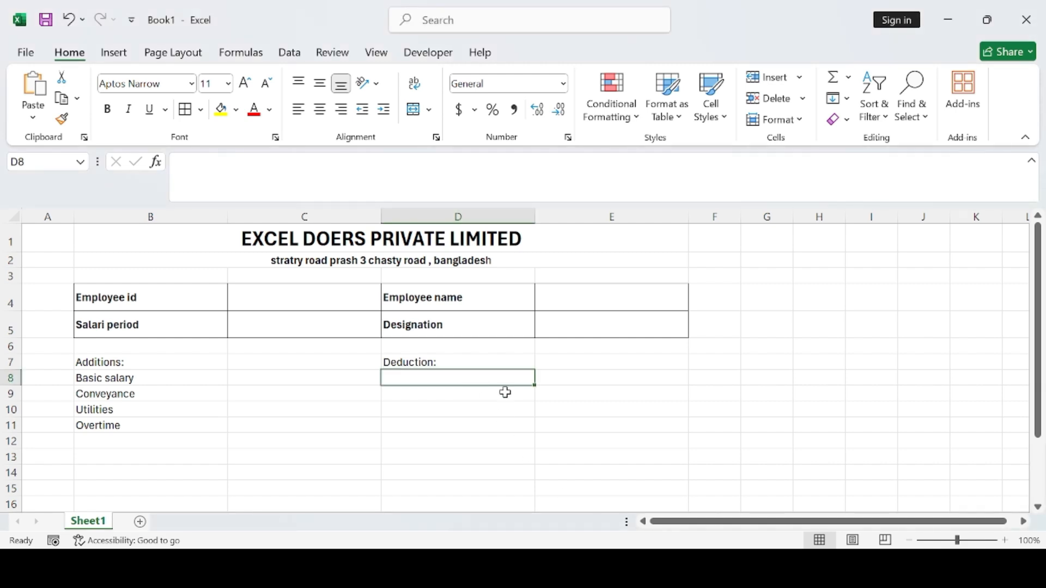
text(PROV)
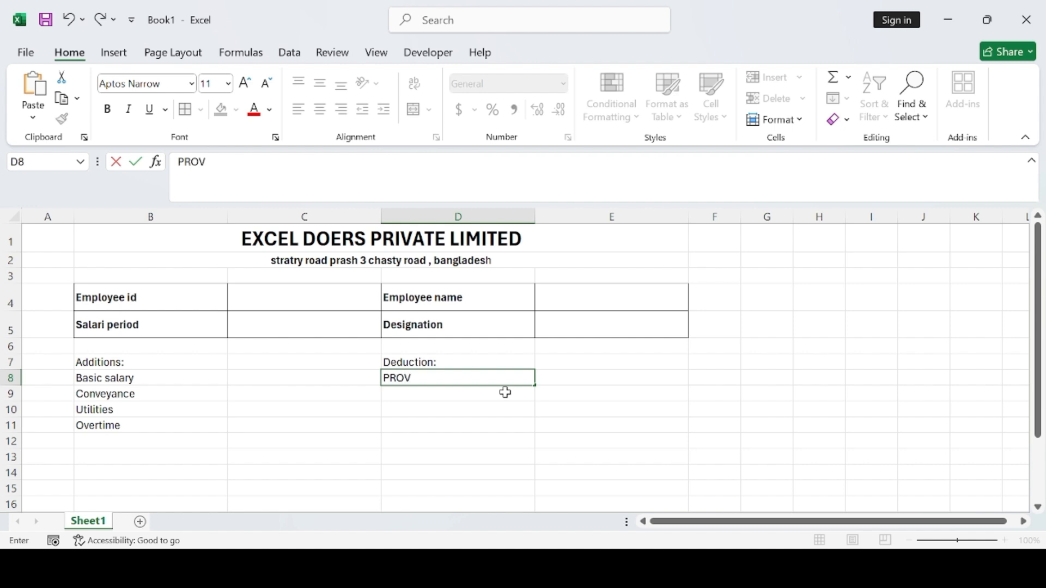
text(IDENT)
key(BackSpace)
key(BackSpace)
key(BackSpace)
key(BackSpace)
key(BackSpace)
key(BackSpace)
key(BackSpace)
key(BackSpace)
text(rovident fund)
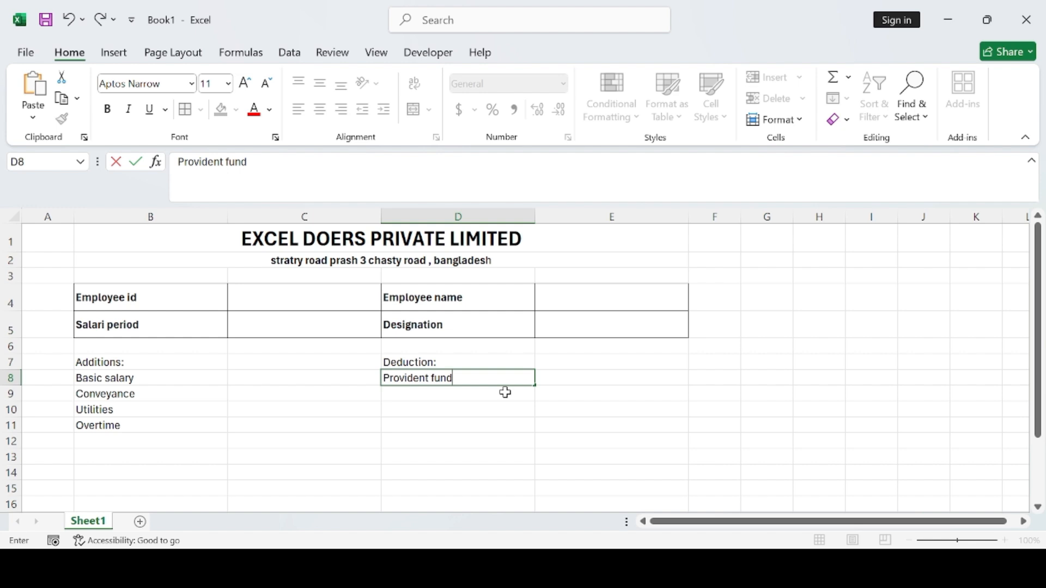
key(Return)
Step: Continue the Deduction list with "Loan" in D9 and "Taxex" in D10
text(Lo)
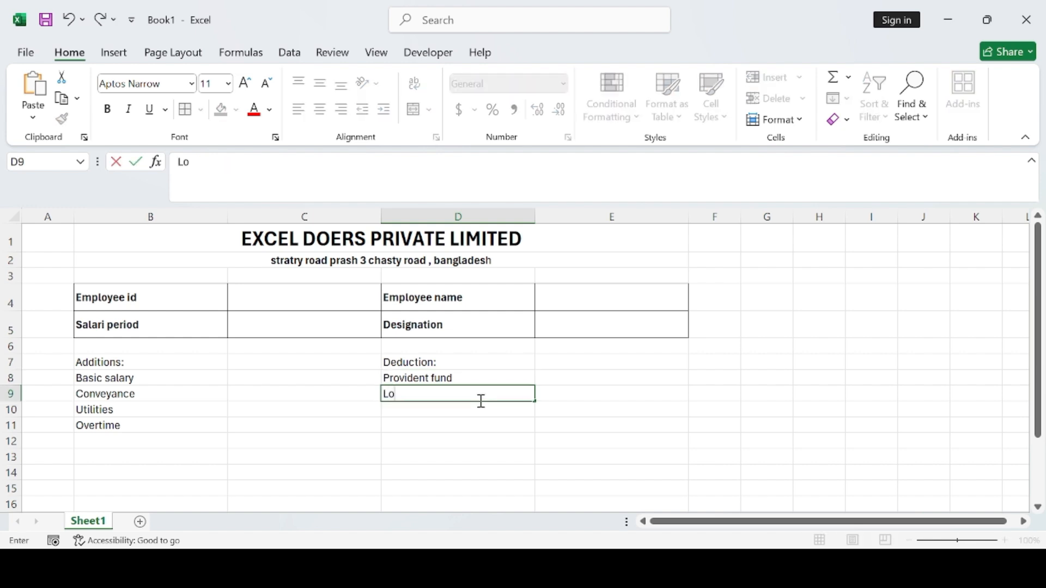
text(an)
key(Return)
text(Taxex)
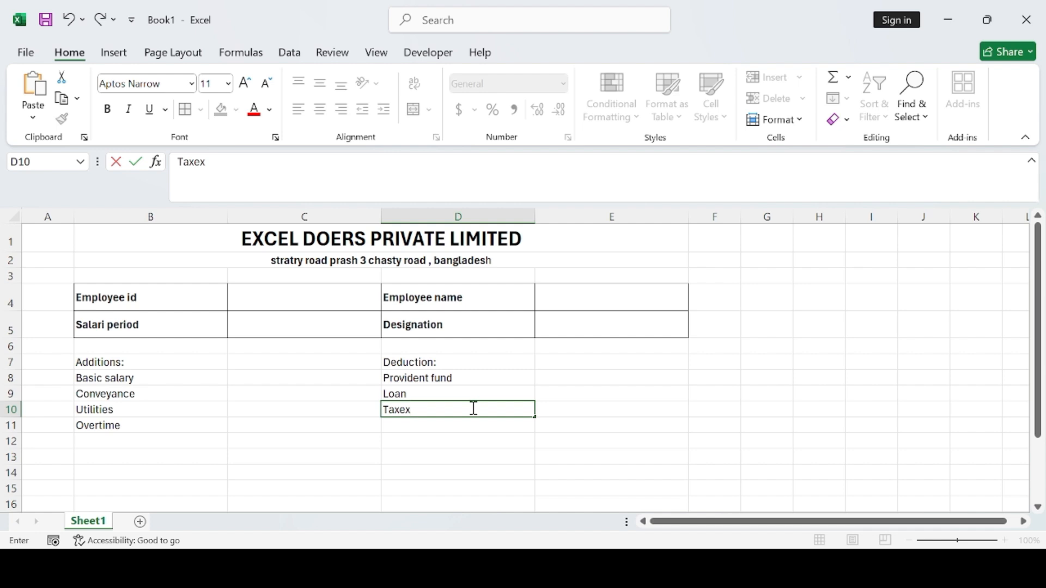
click(139, 444)
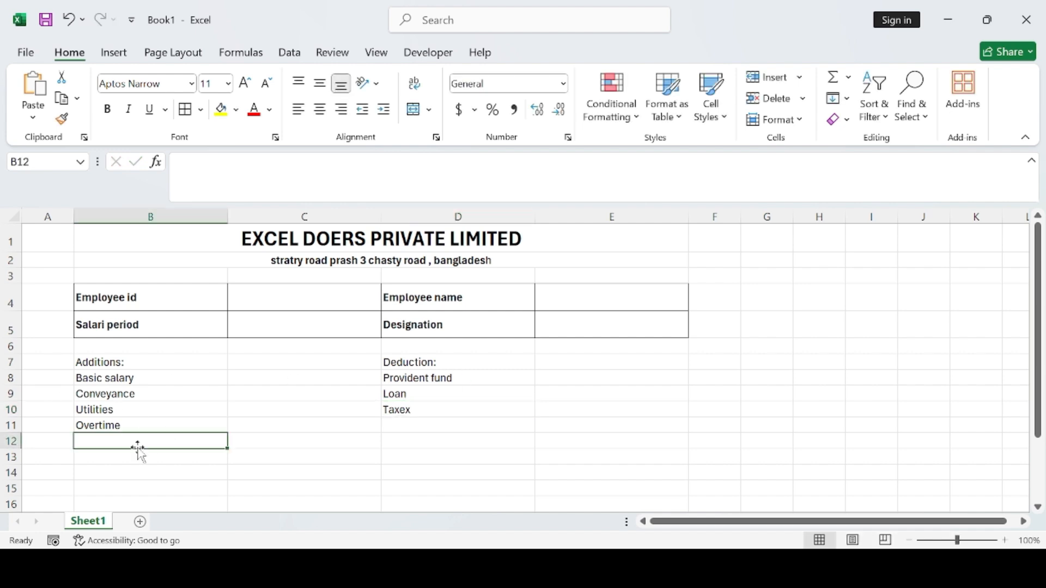
Step: Enter the label "Total additions" in B13 with the value 0 beside it in C13
drag(82, 363, 434, 423)
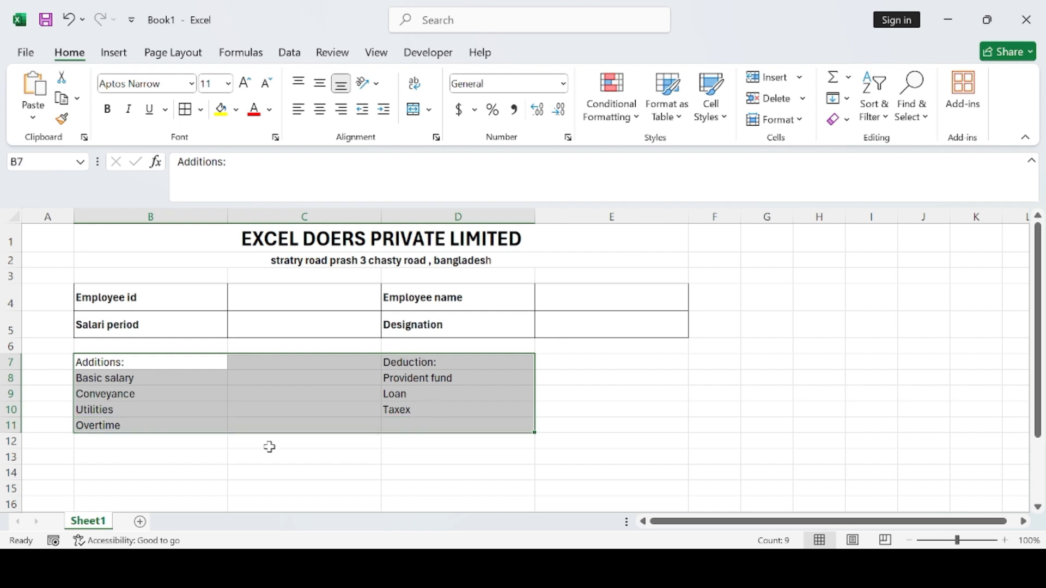
click(150, 453)
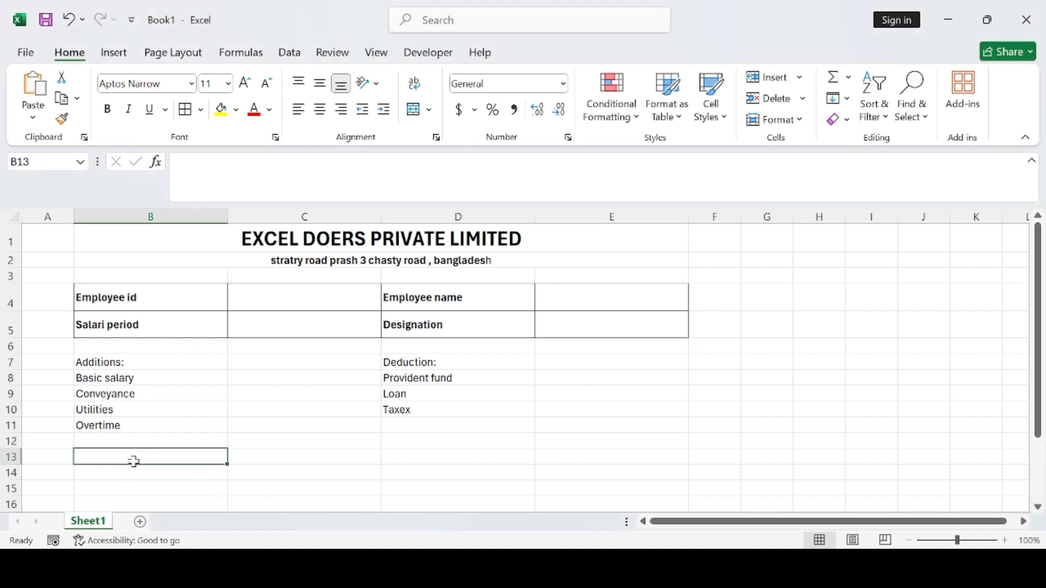
text(Total)
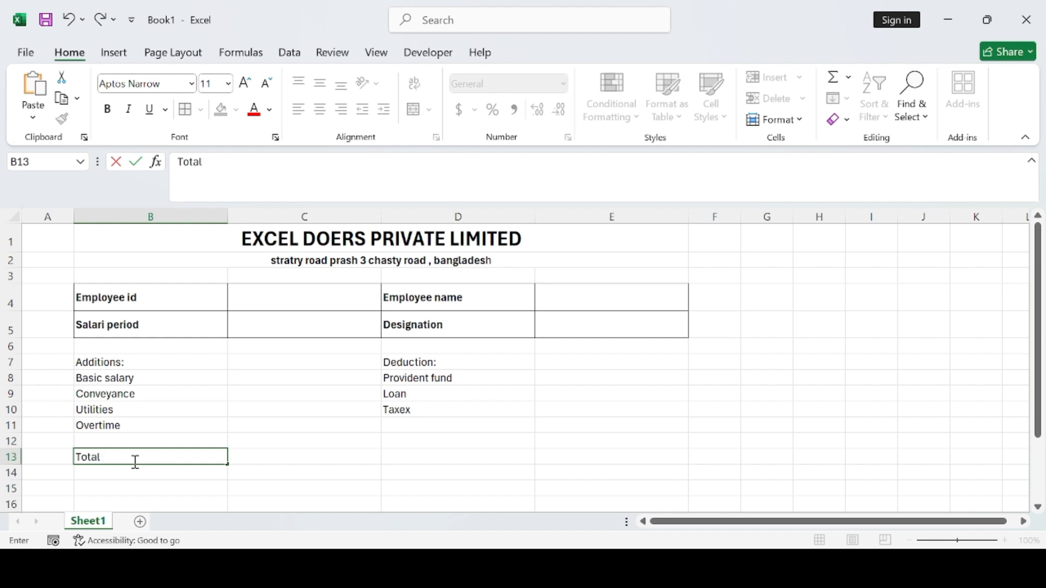
text( additions)
click(281, 463)
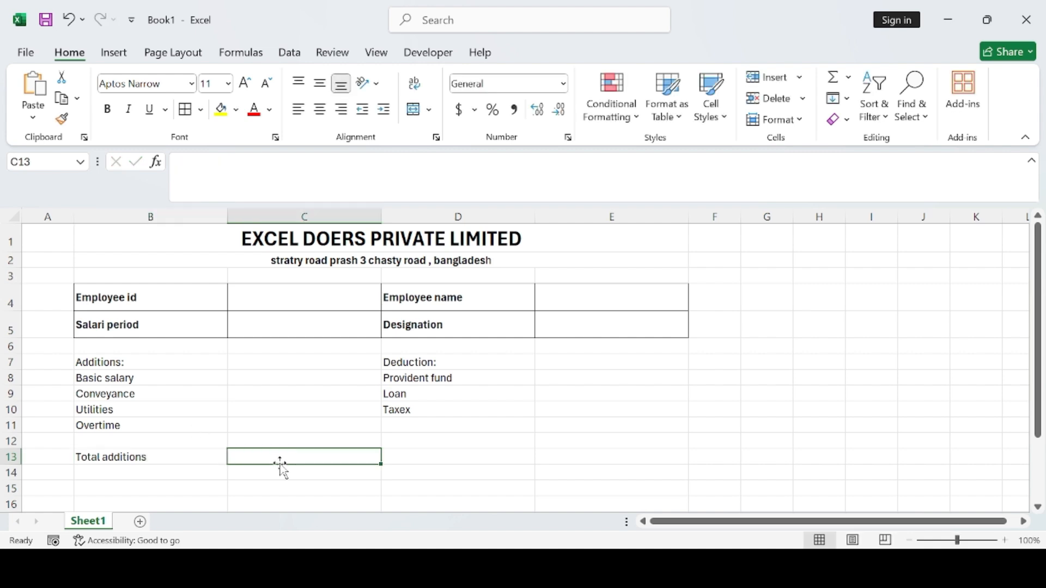
text(0)
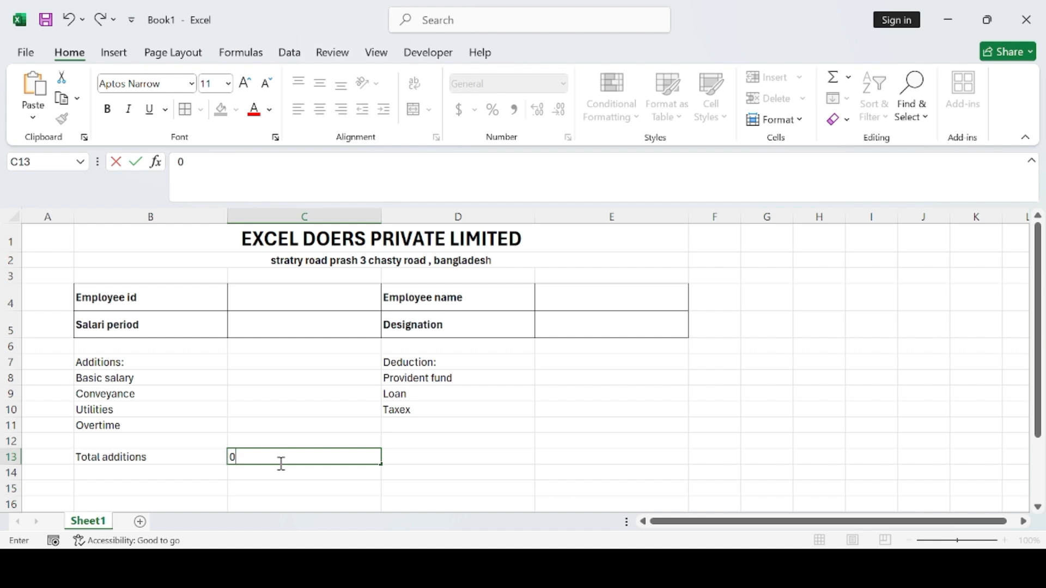
Step: Enter the label "Total deduction" in D13 with the value 0 beside it in E13
click(398, 461)
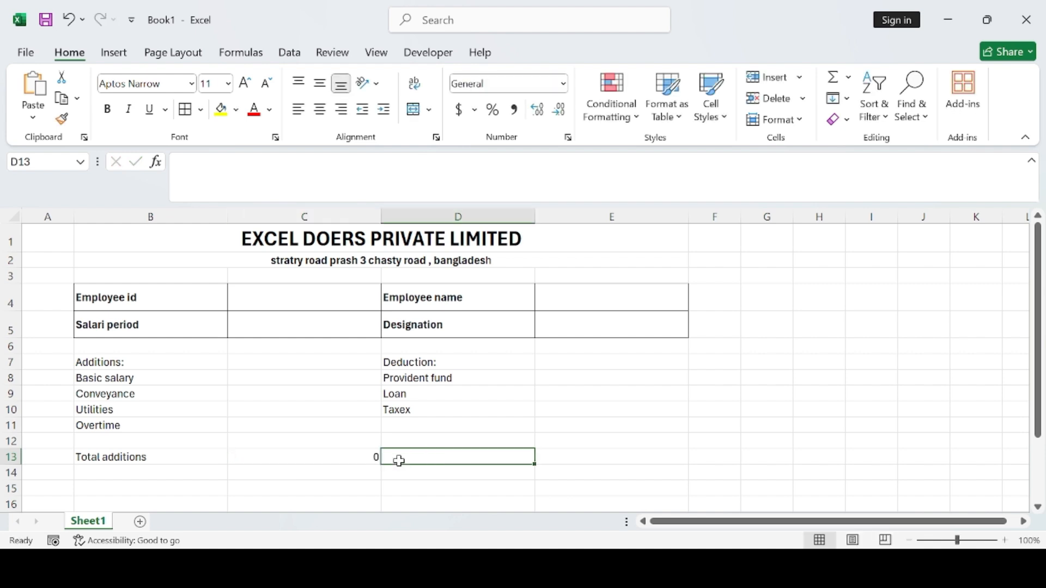
text(Total deduc)
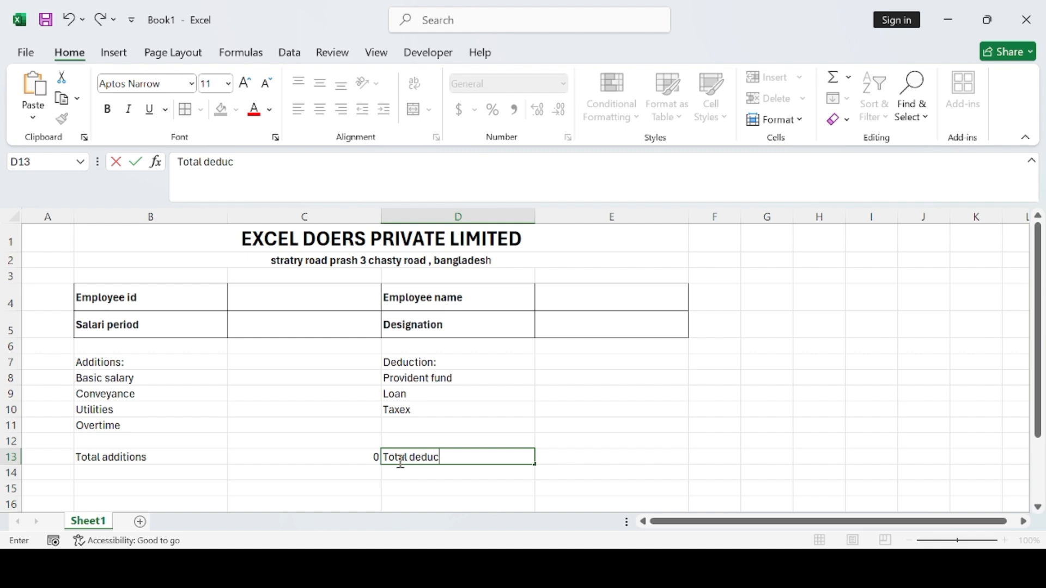
text(tion)
click(619, 461)
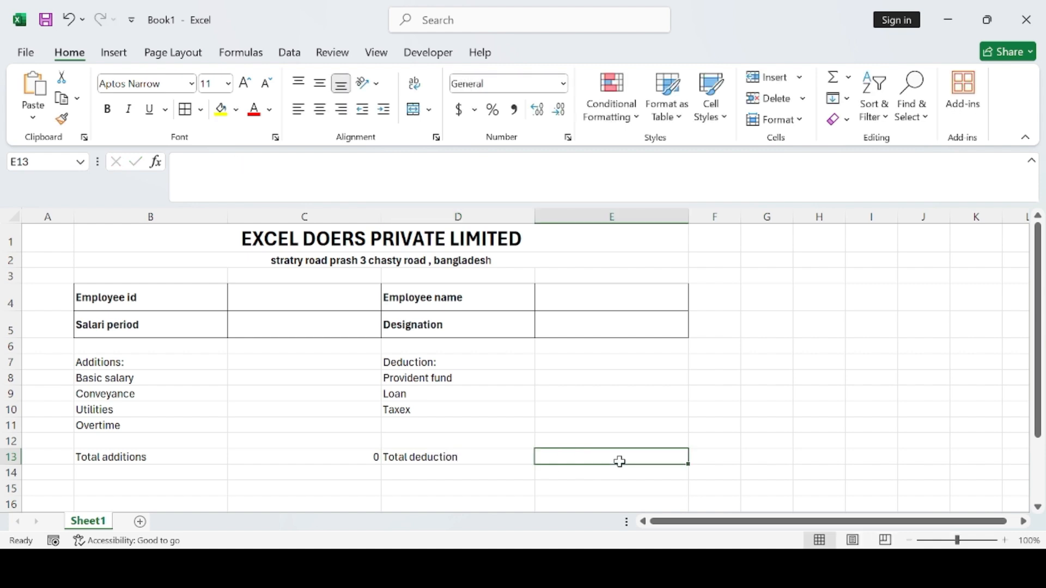
text(0)
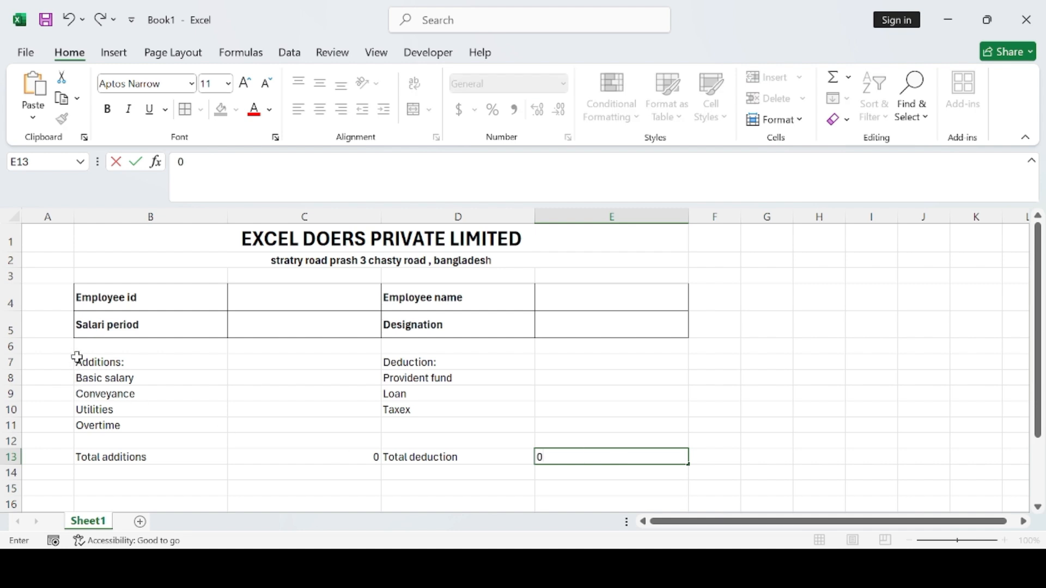
Step: Apply all borders to the additions and deductions item rows, B8:E11
drag(71, 379, 172, 415)
click(742, 394)
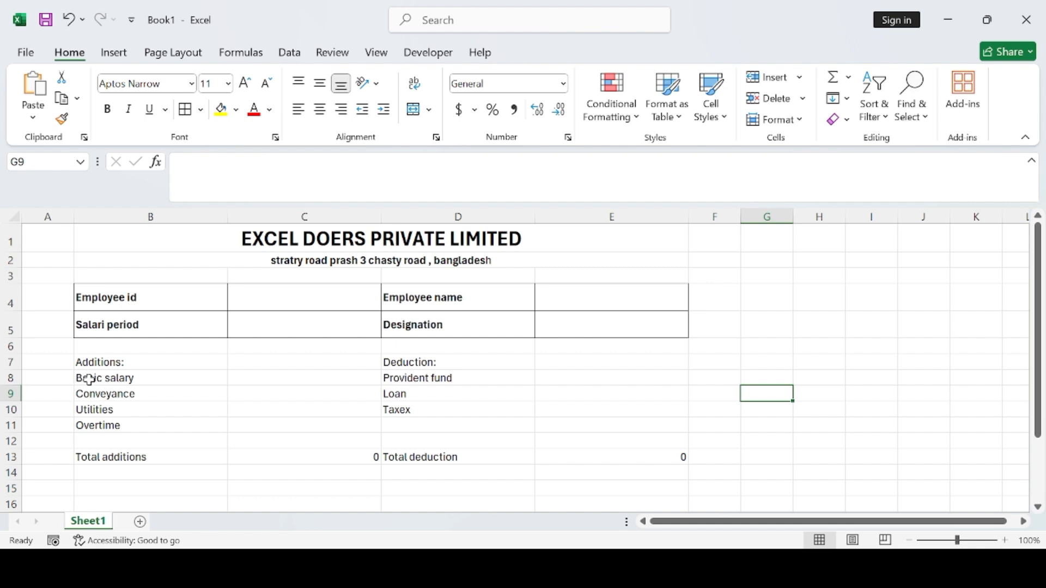
drag(89, 380, 625, 424)
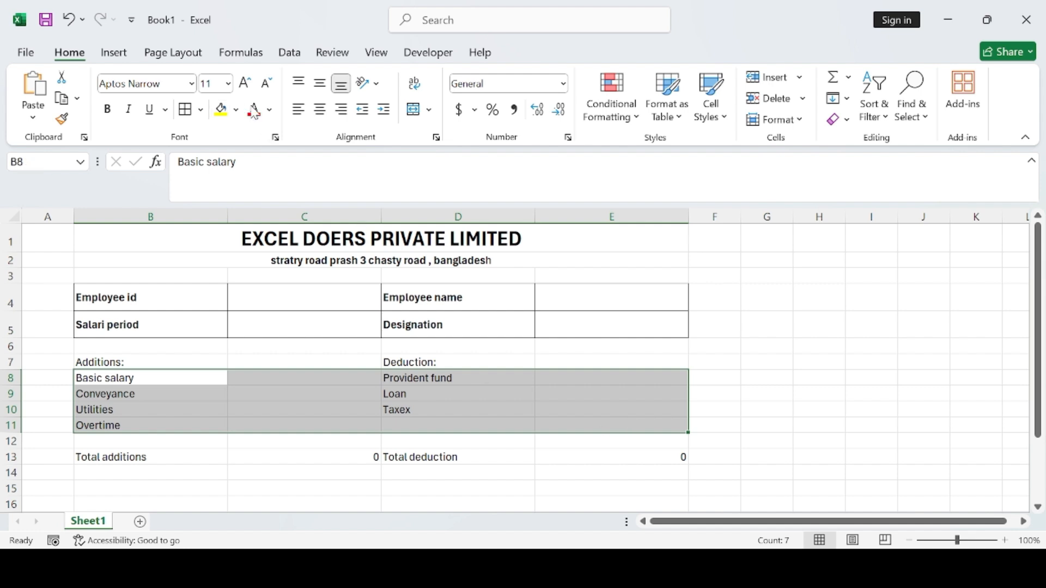
click(186, 110)
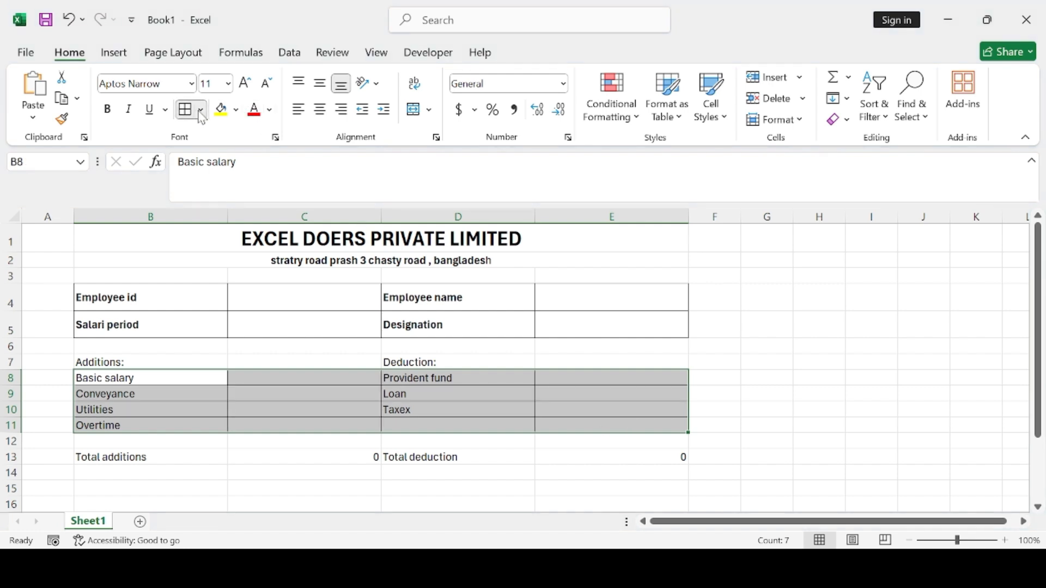
Step: Apply all borders to the totals row, B13:E13
click(117, 456)
drag(117, 457, 624, 459)
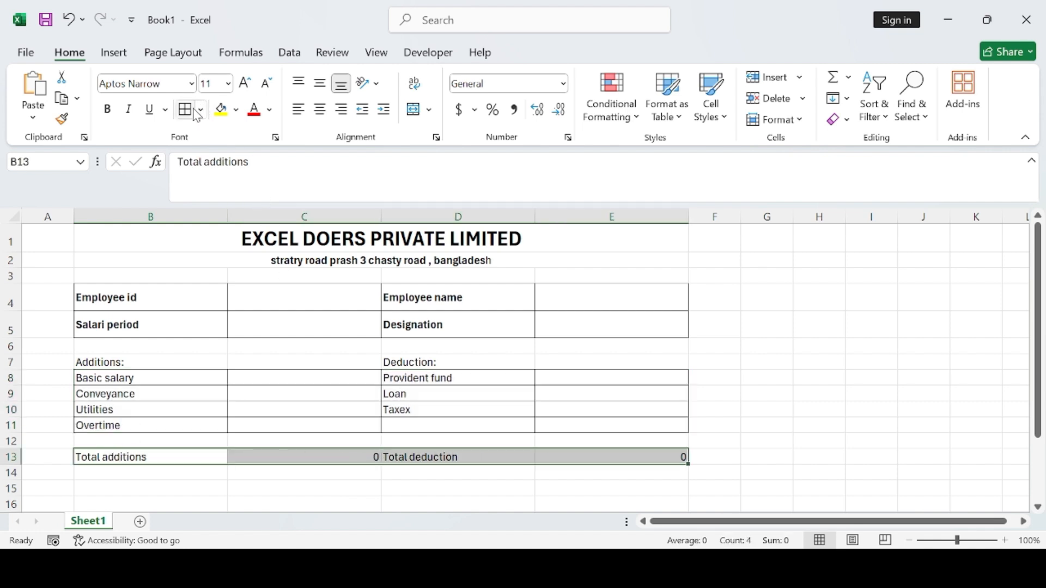
click(882, 423)
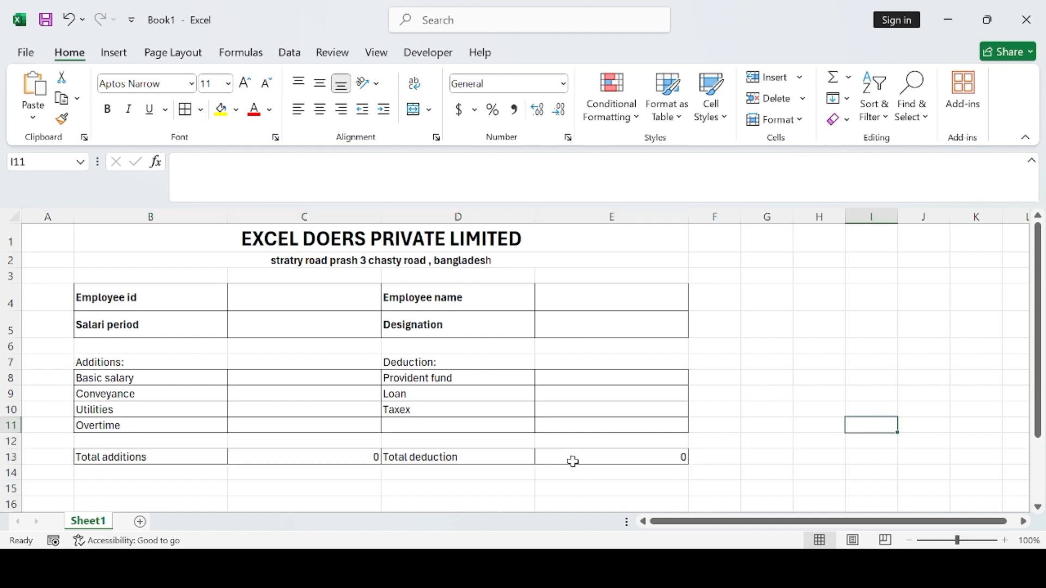
Step: Enter the label "Net salary" in D15 and apply all borders to D15:E15
scroll(557, 280, down, 1)
scroll(557, 280, up, 1)
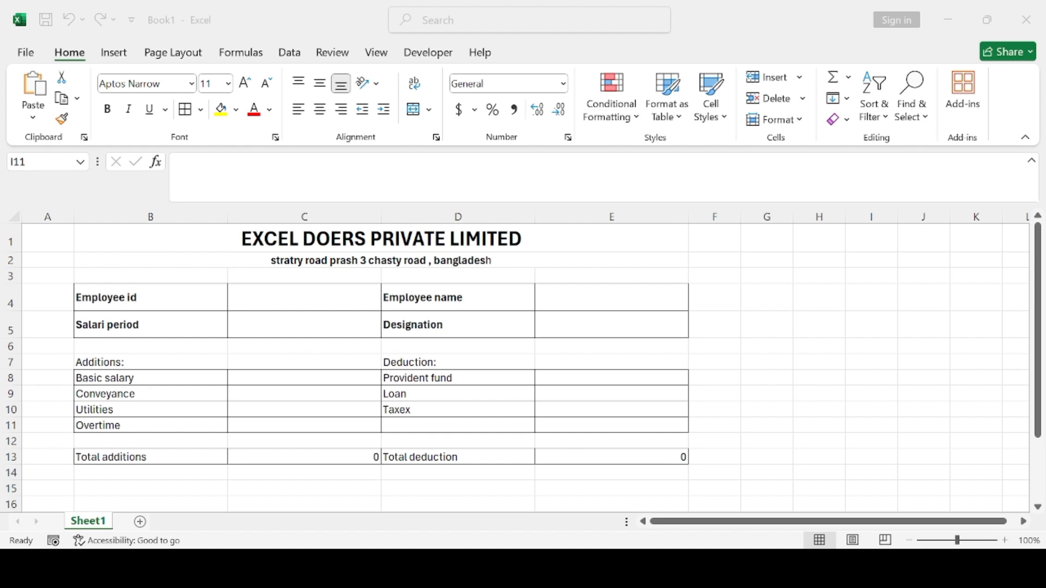
click(400, 487)
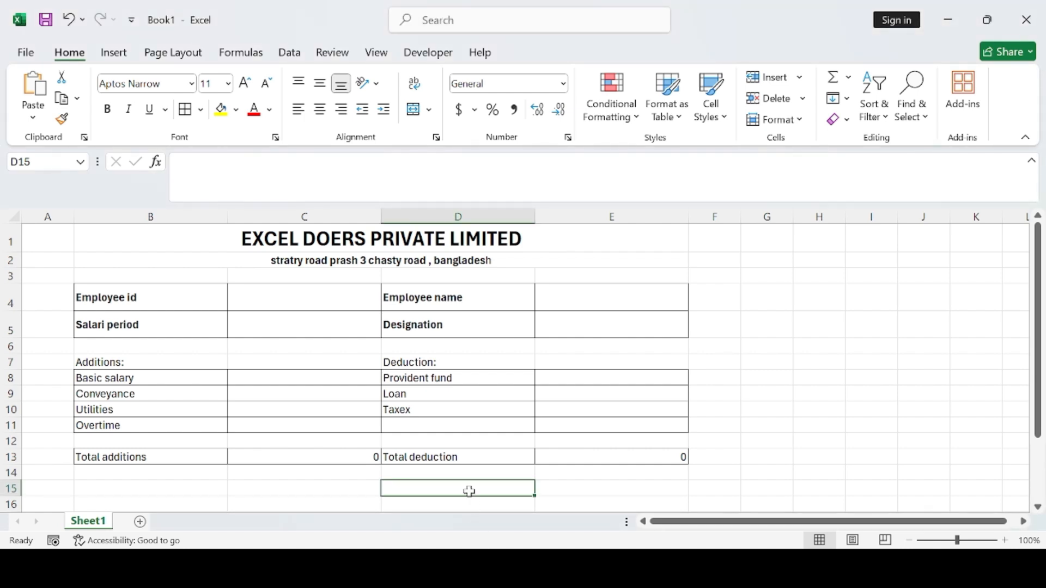
text(Net salary)
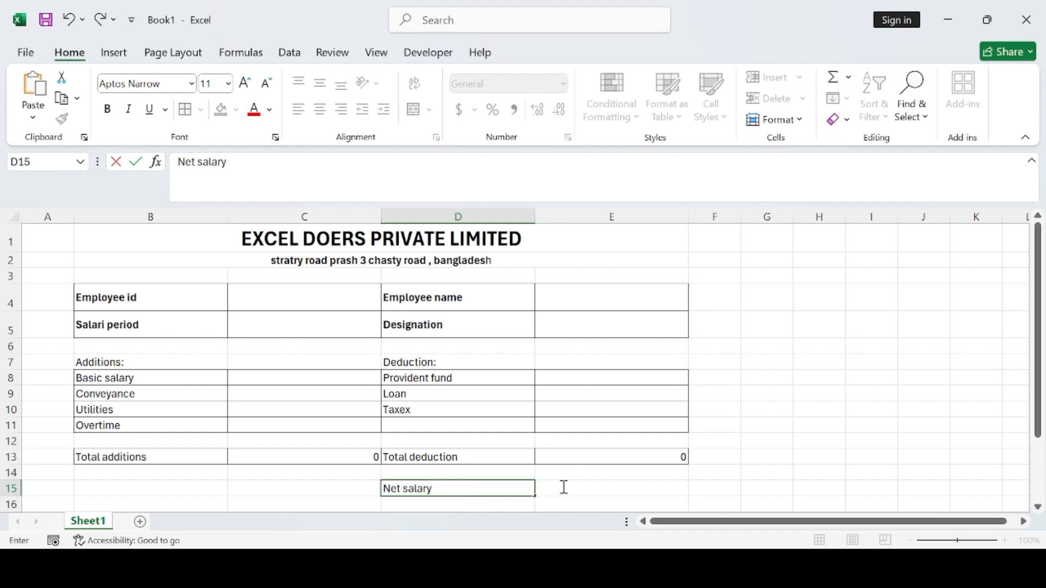
drag(603, 486, 465, 490)
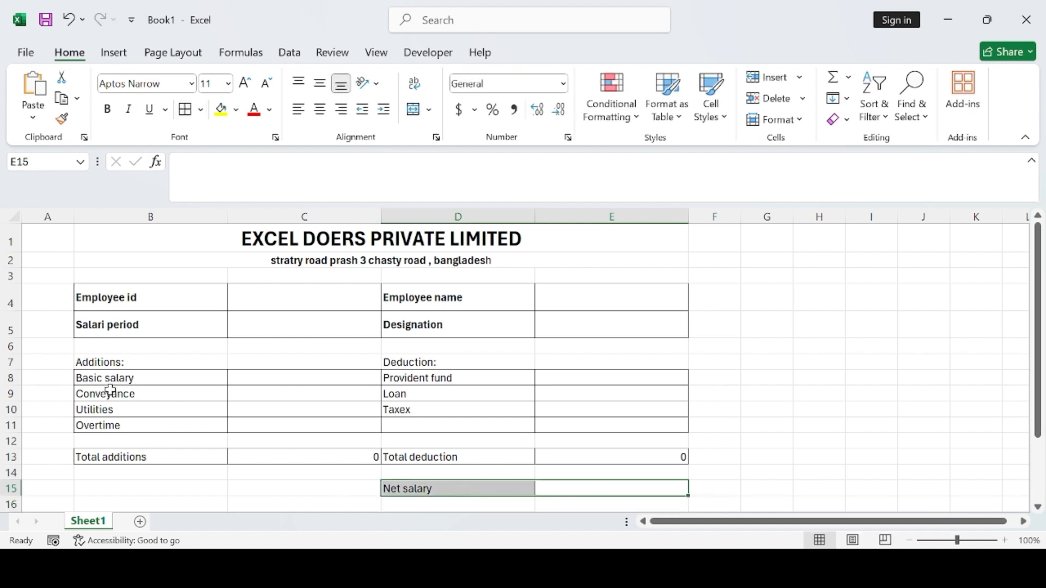
Step: Make the item rows B8:E11 and the totals row B13:E13 bold
drag(83, 379, 639, 420)
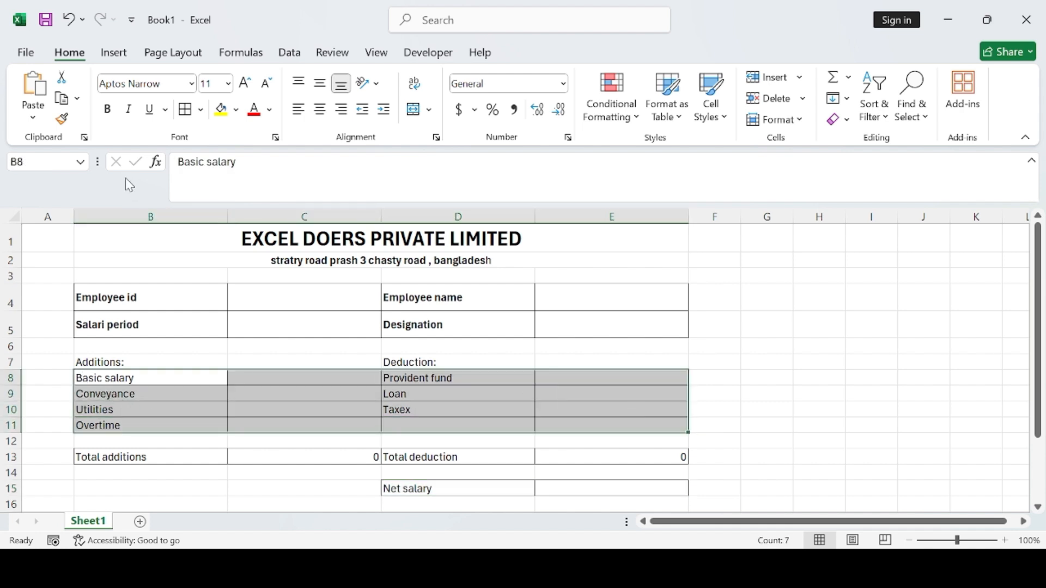
key(ctrl+b)
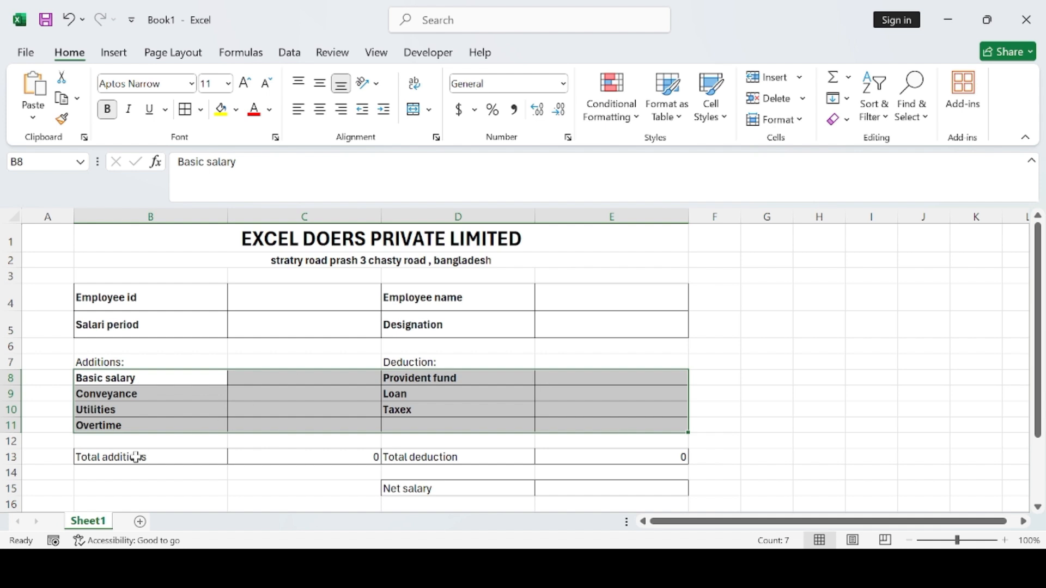
drag(114, 457, 610, 458)
click(109, 112)
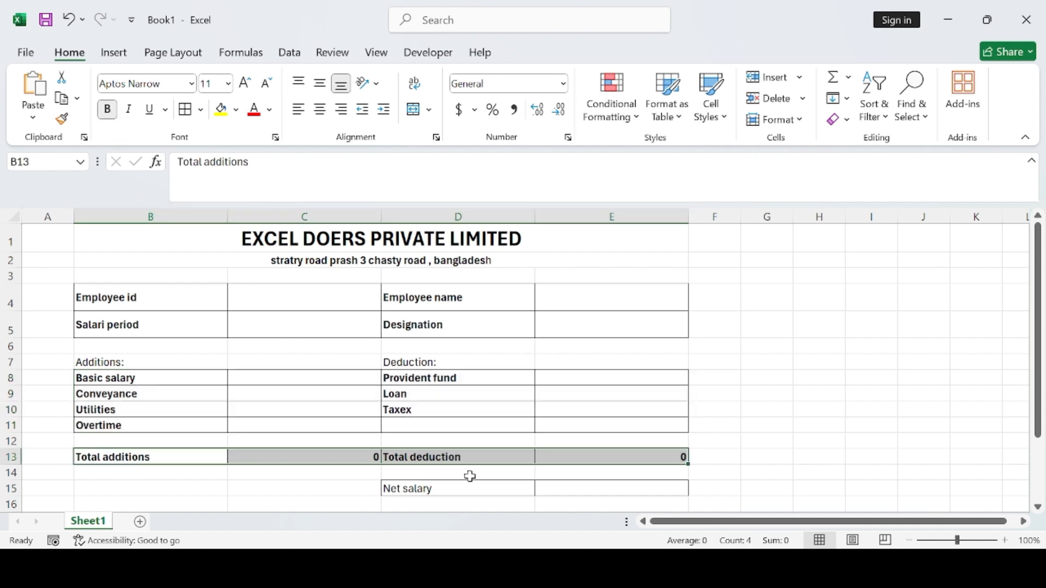
Step: Make the Net salary label in D15 and the Additions and Deduction headings in row 7 bold
click(452, 490)
click(107, 110)
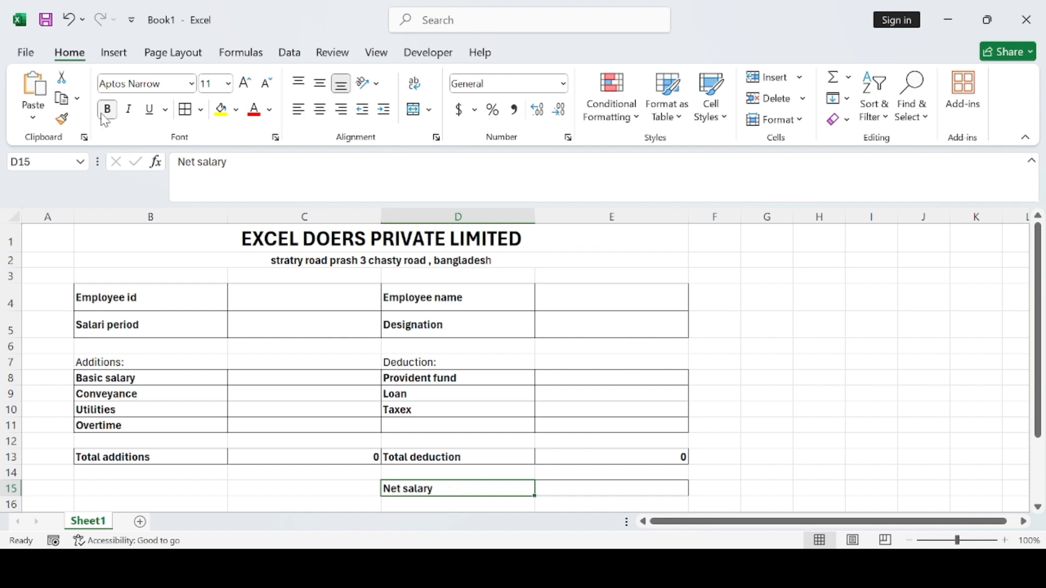
click(105, 364)
drag(105, 364, 436, 366)
click(109, 111)
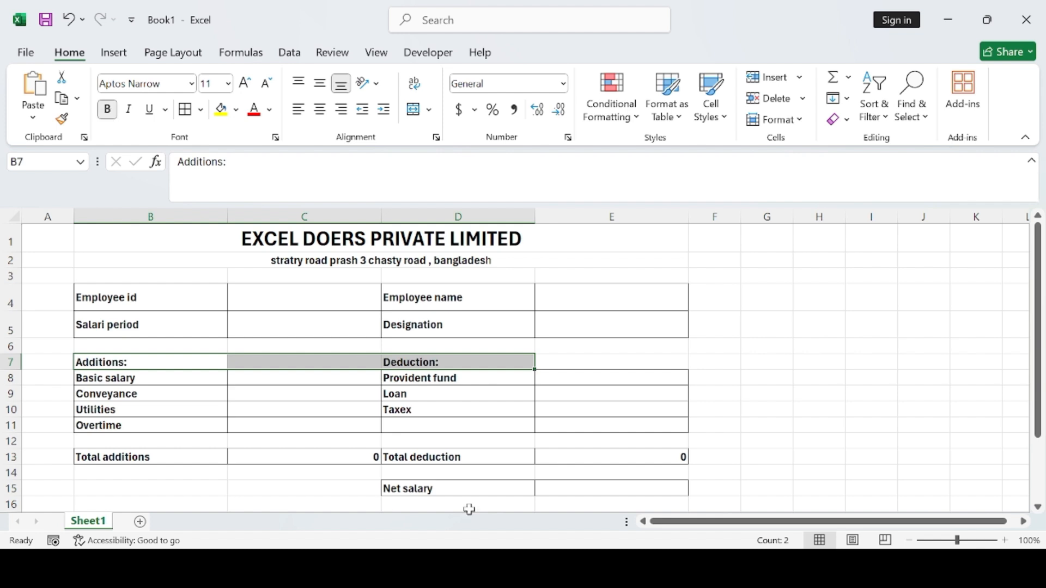
click(966, 379)
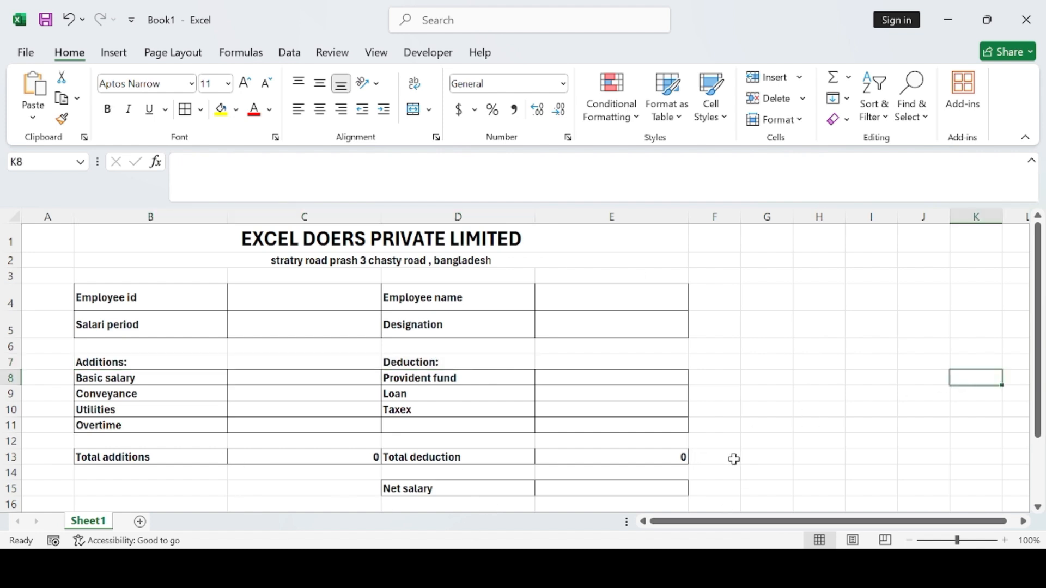
Step: Set the font size of the Net salary label in D15 to 14
scroll(732, 458, down, 1)
click(416, 440)
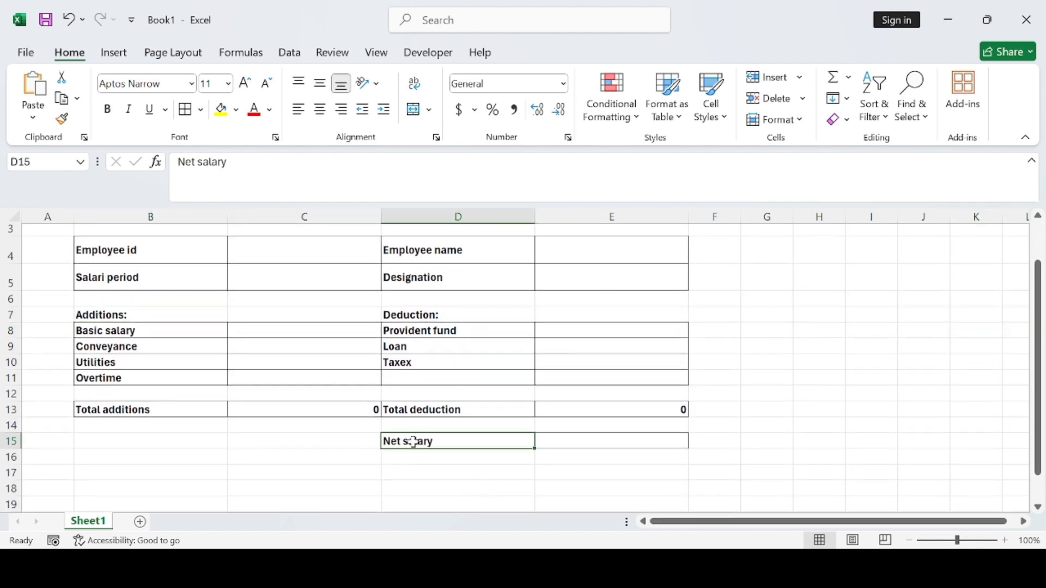
click(229, 84)
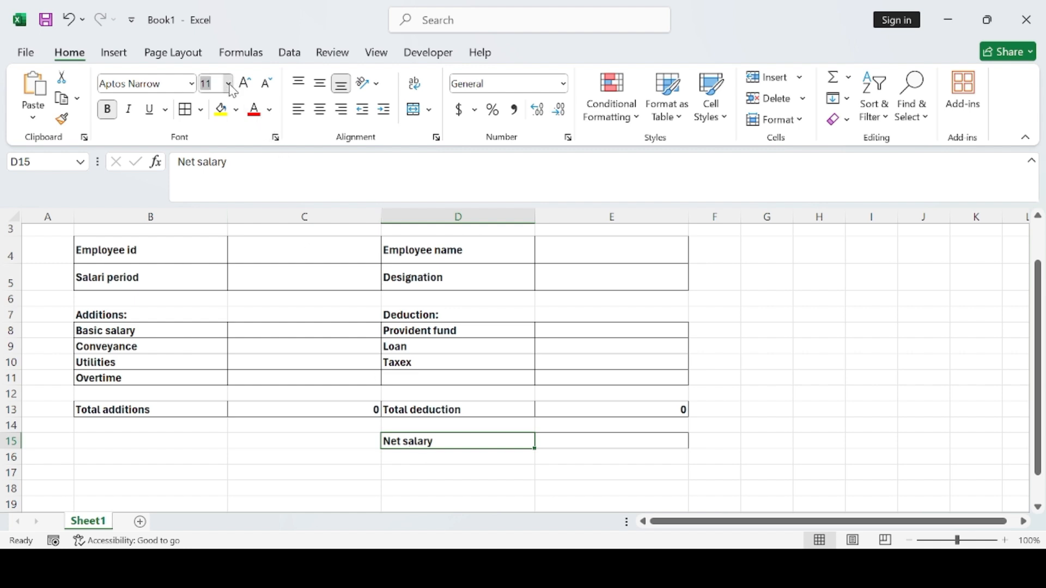
click(216, 214)
click(976, 425)
scroll(775, 460, up, 1)
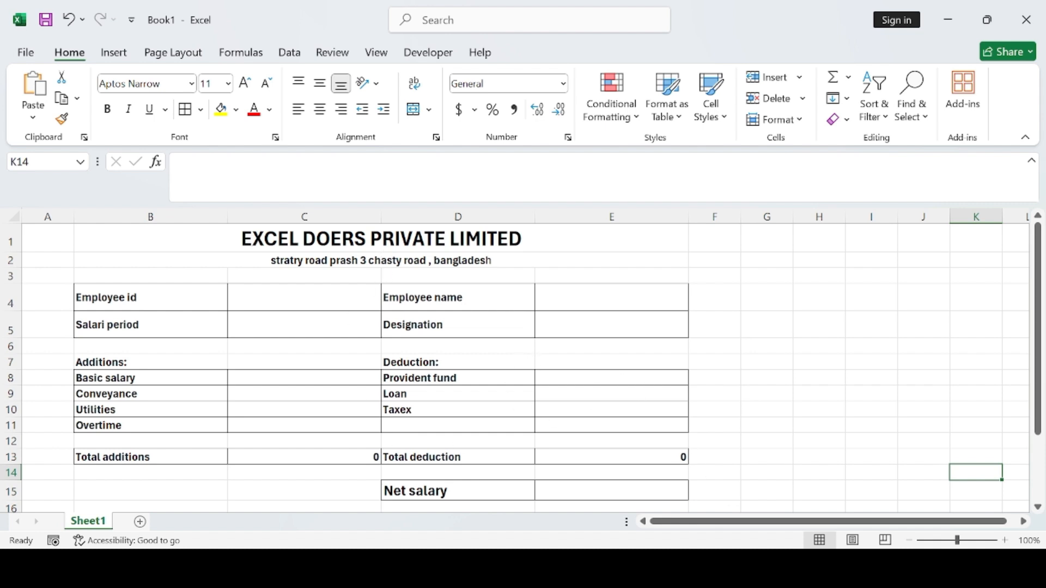
scroll(395, 359, down, 1)
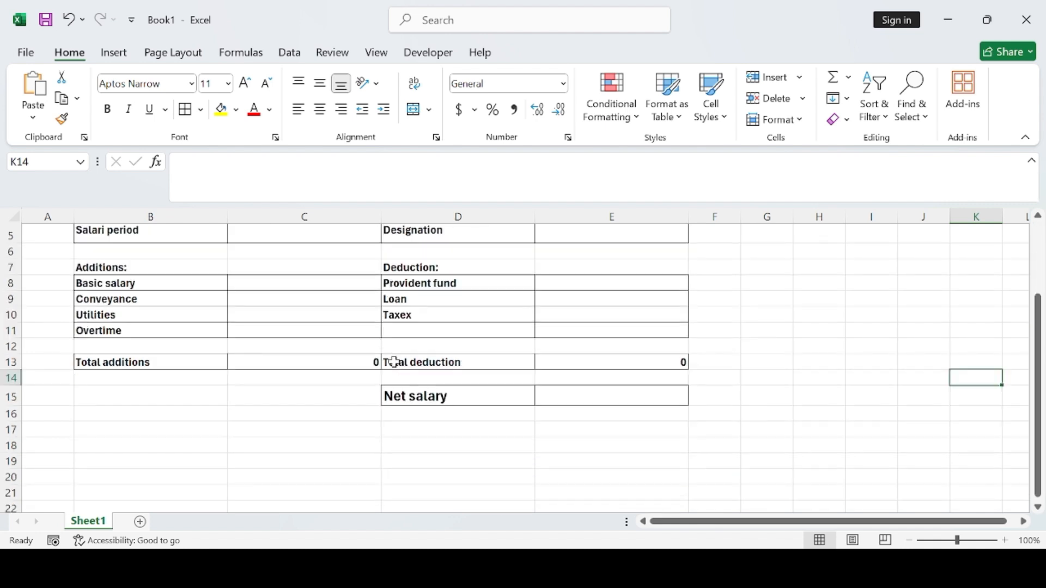
scroll(397, 364, up, 2)
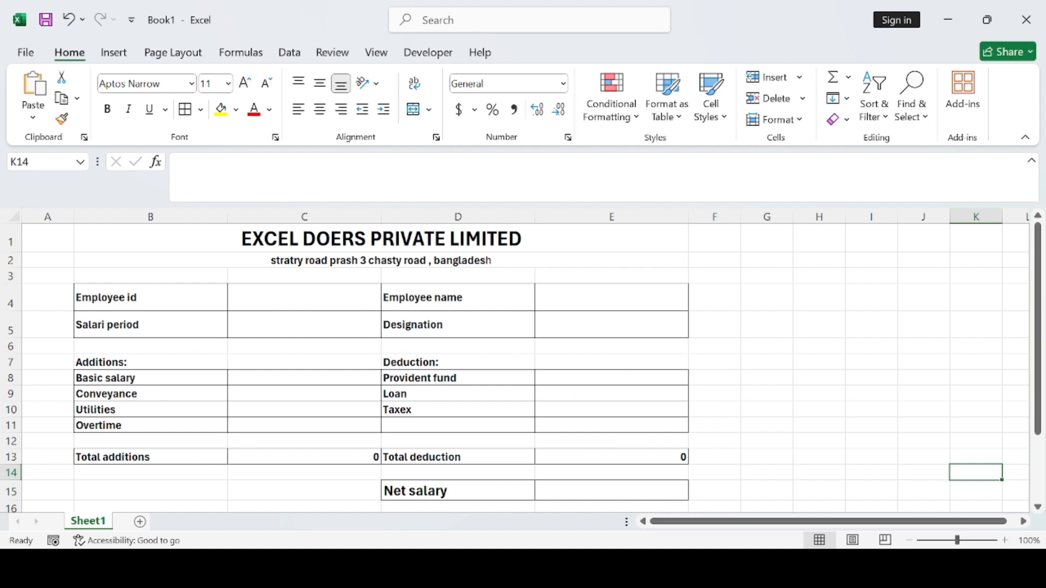
key(alt+Tab)
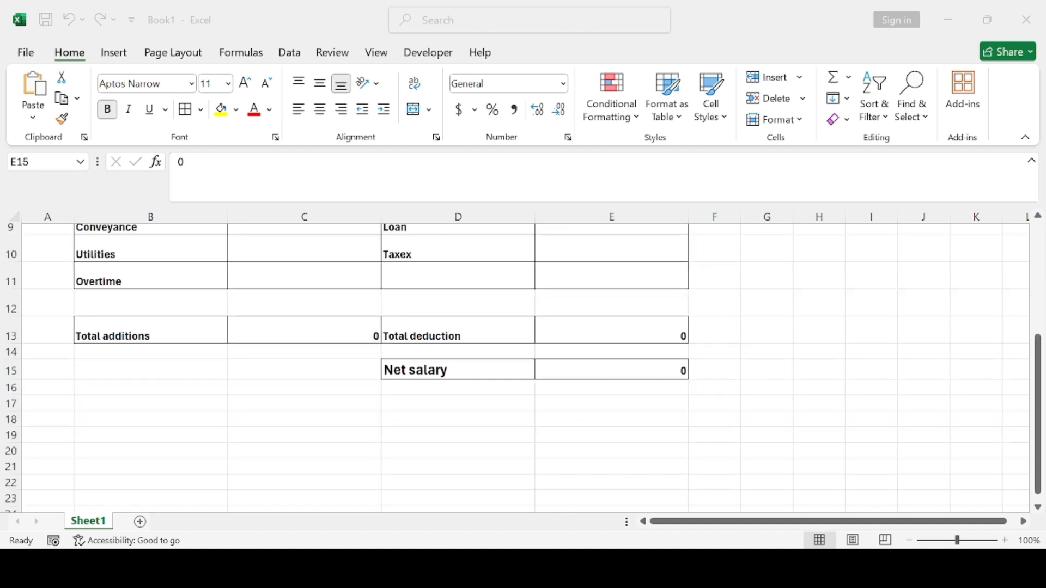
key(alt+Tab)
Step: Merge and center the Additions heading across B7:C7 and the Deduction heading across D7:E7
scroll(253, 345, up, 3)
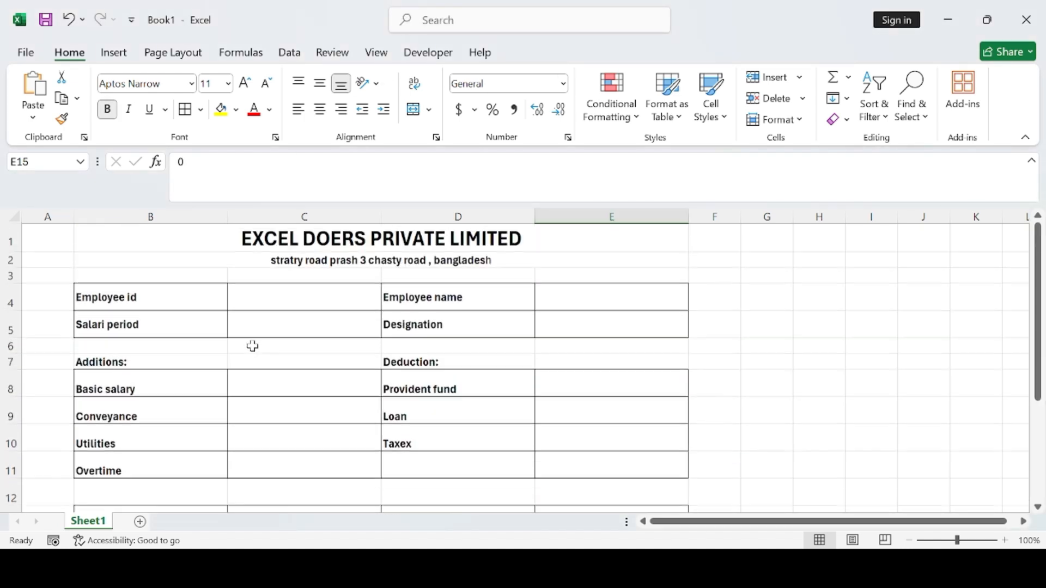
click(109, 363)
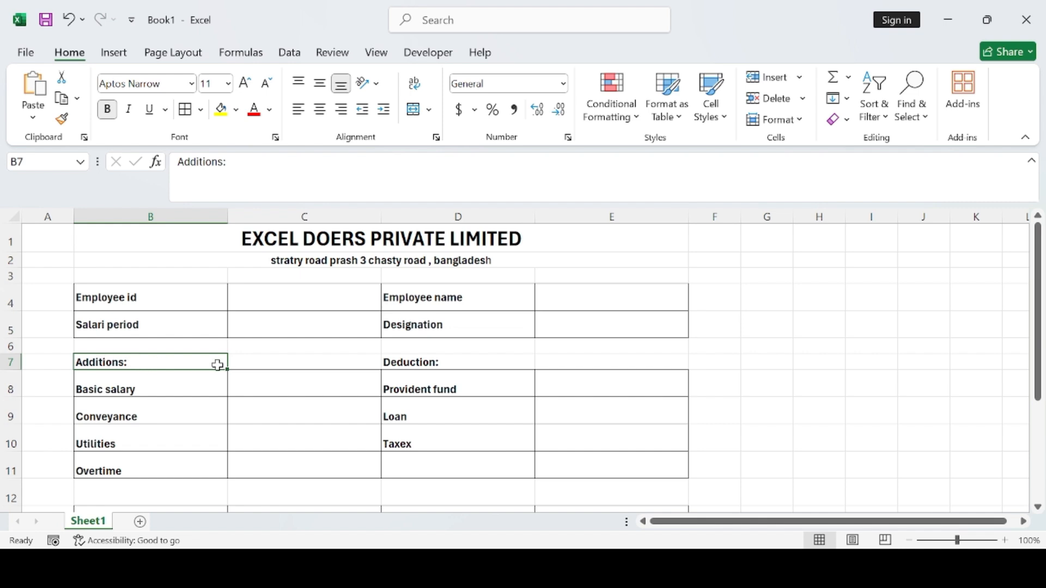
drag(217, 365, 290, 367)
click(418, 111)
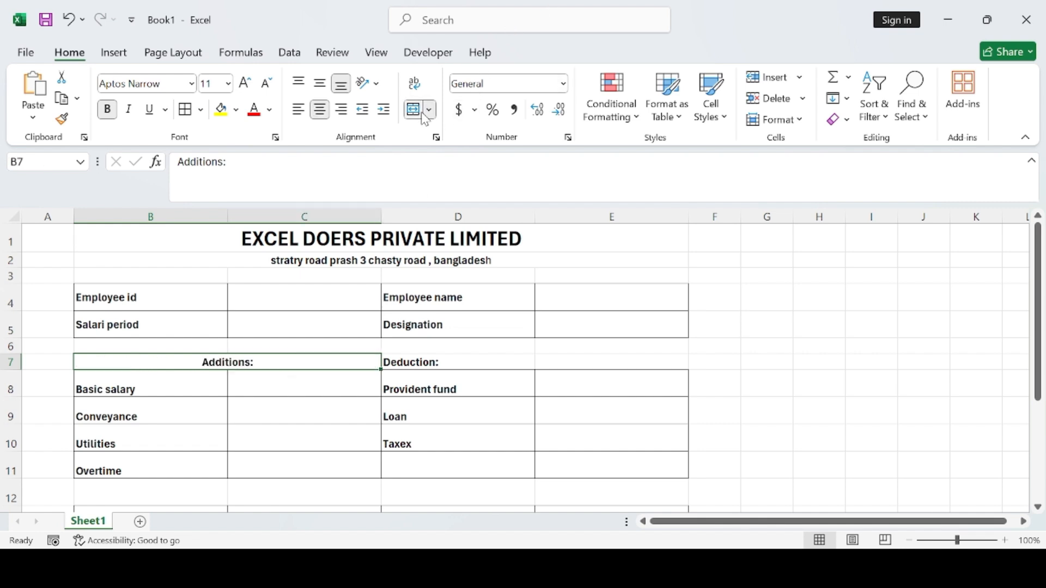
click(428, 363)
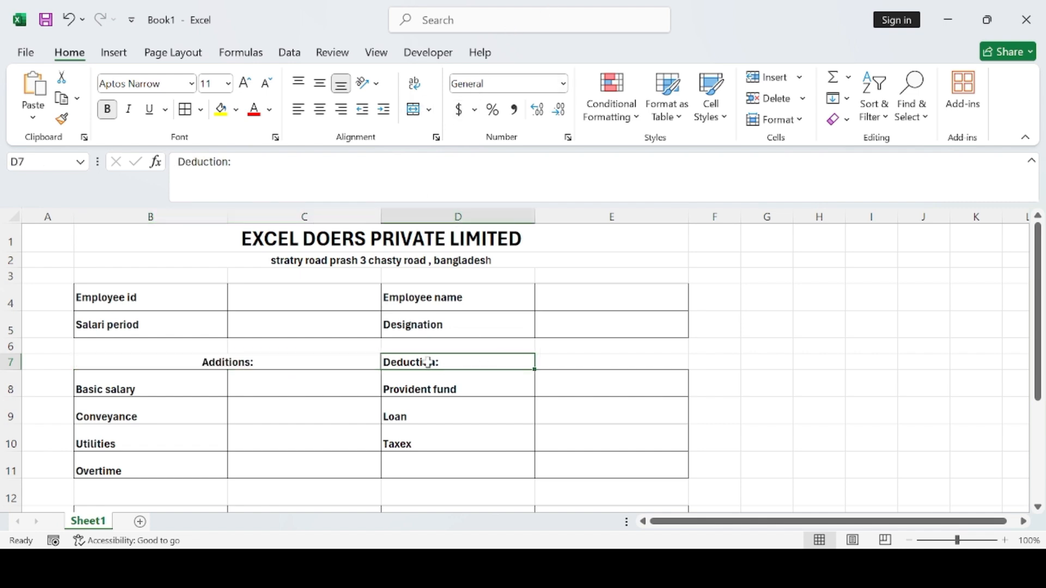
drag(428, 362, 580, 361)
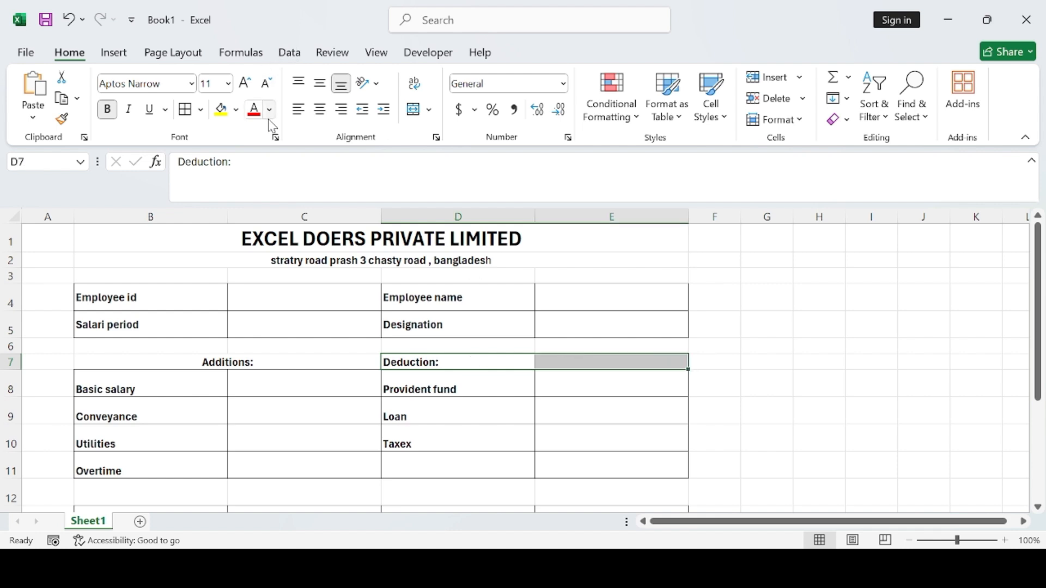
click(417, 110)
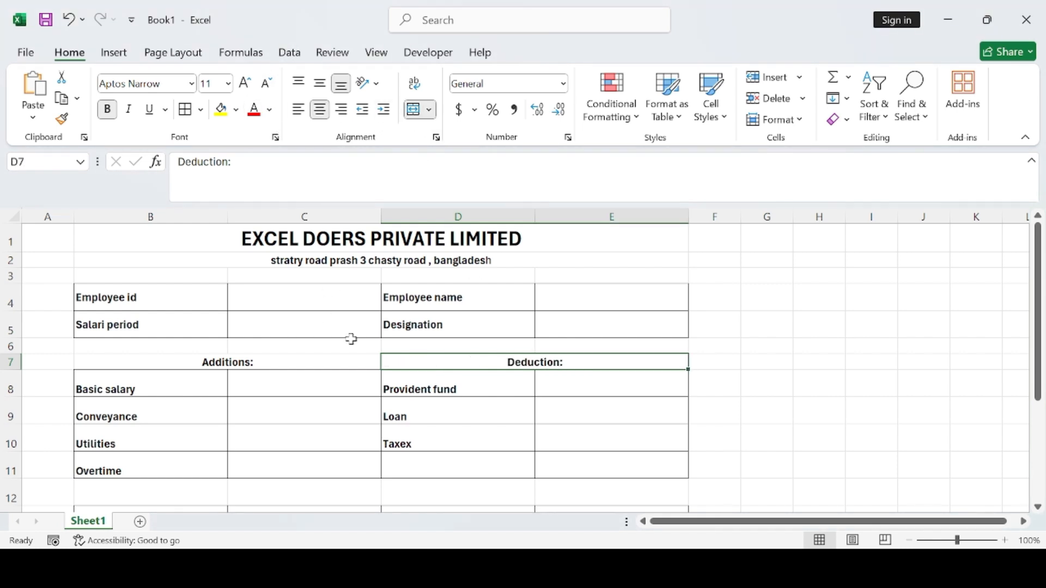
Step: Apply a thick outside border around the additions and deductions table, B7:E11
click(209, 362)
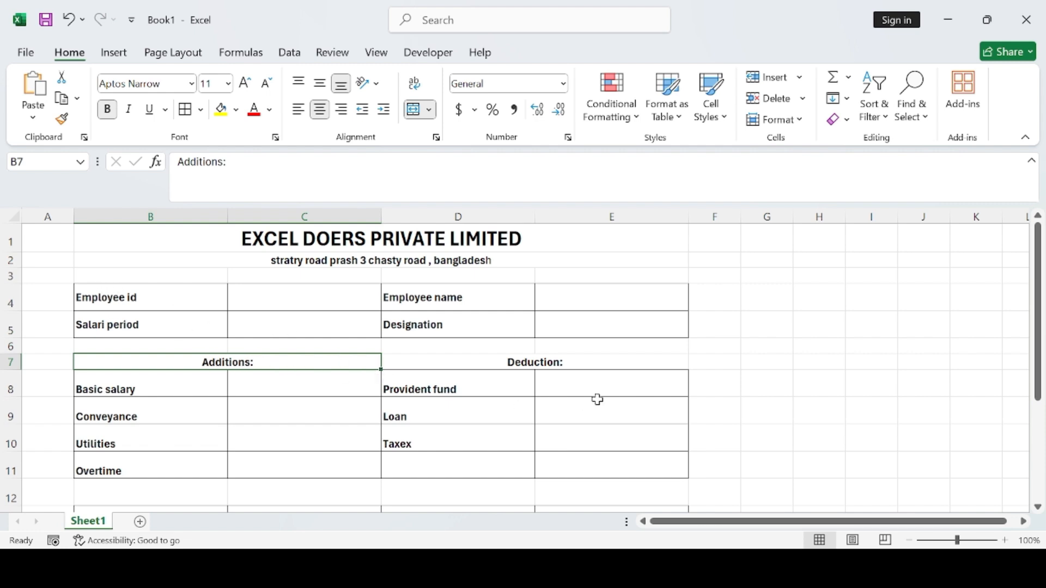
scroll(598, 400, down, 2)
scroll(597, 402, up, 1)
drag(327, 312, 512, 415)
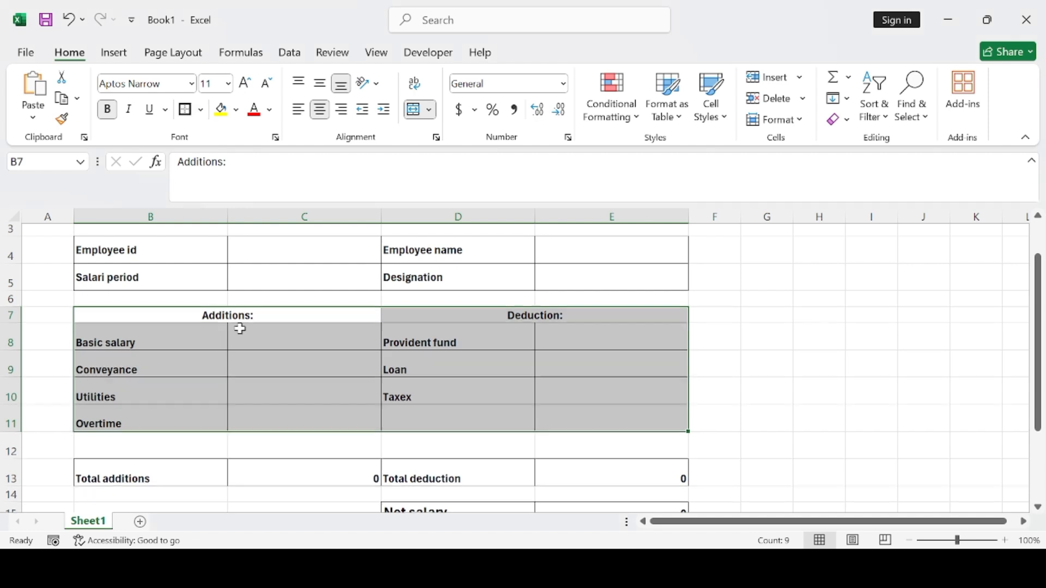
click(770, 316)
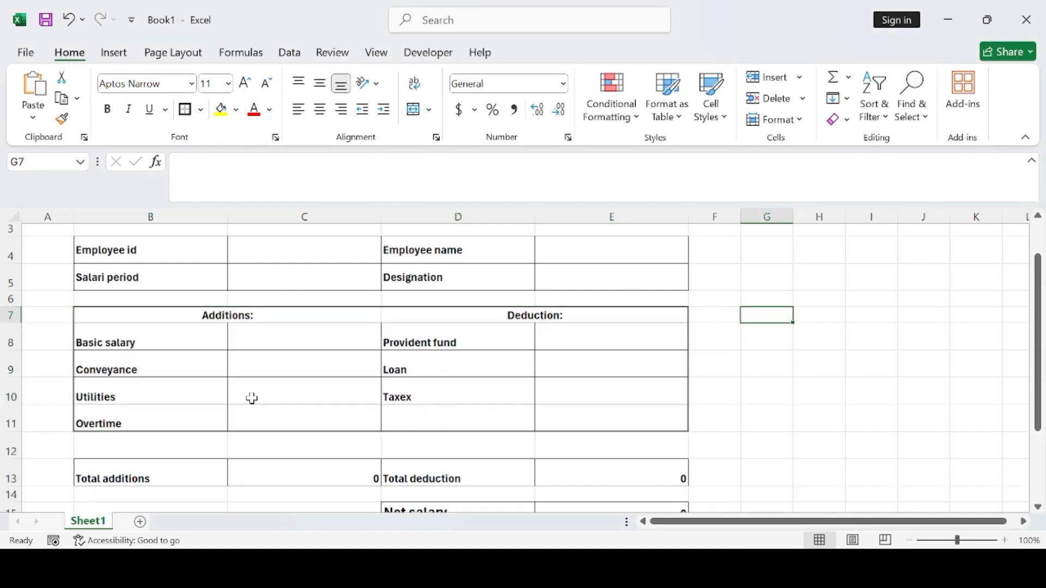
Step: Apply the same thick outside border around the item rows B8:E10
drag(104, 325, 580, 394)
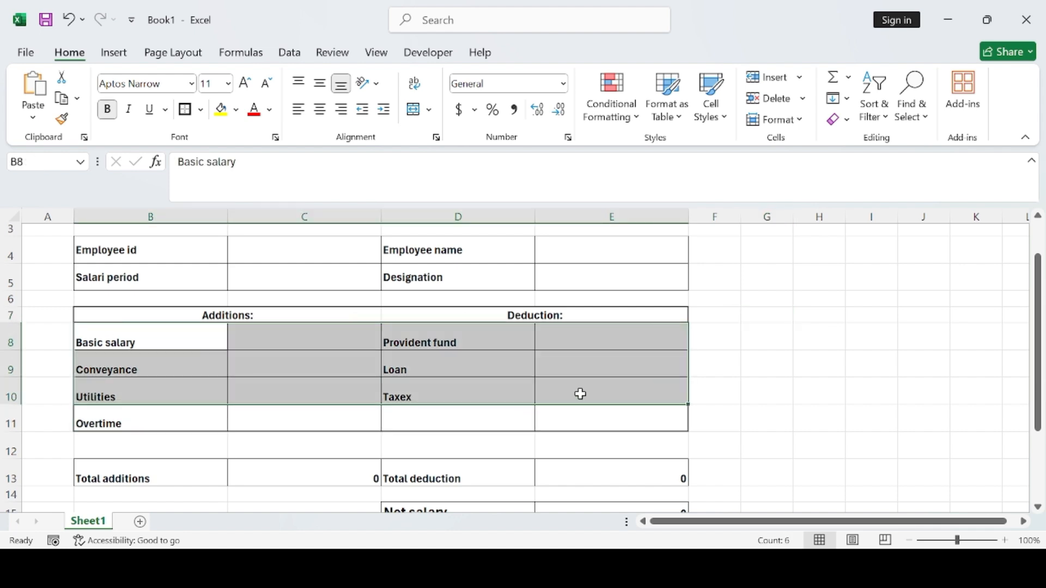
click(185, 112)
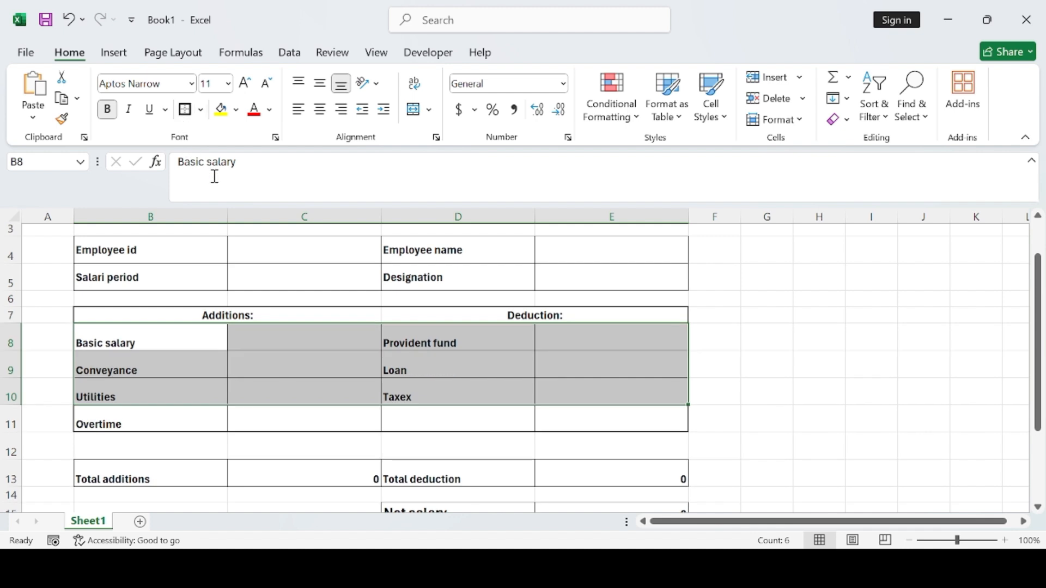
click(745, 297)
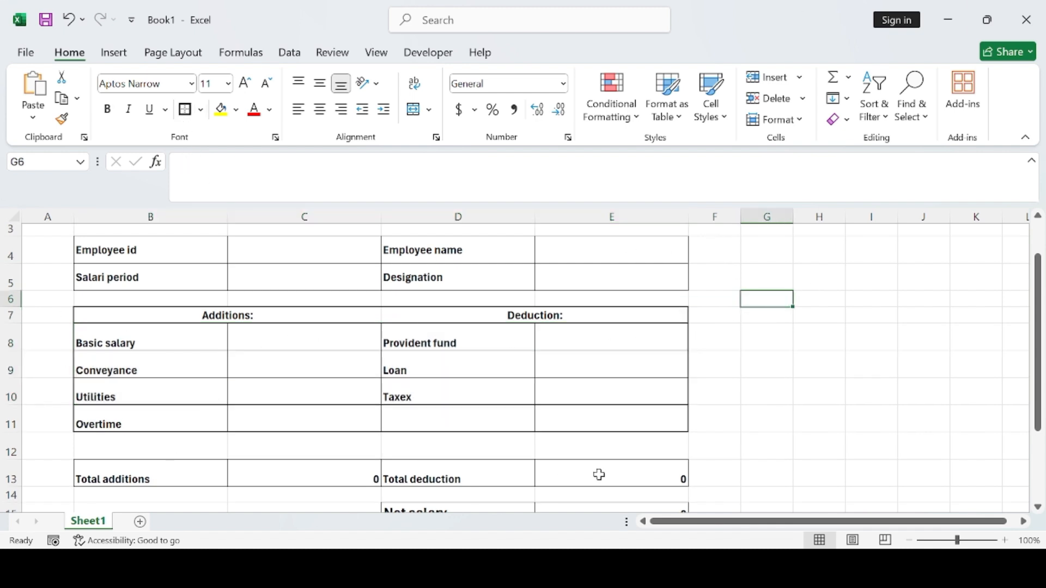
Step: Apply a thick outside border around the employee details block, B4:E5
scroll(805, 401, up, 1)
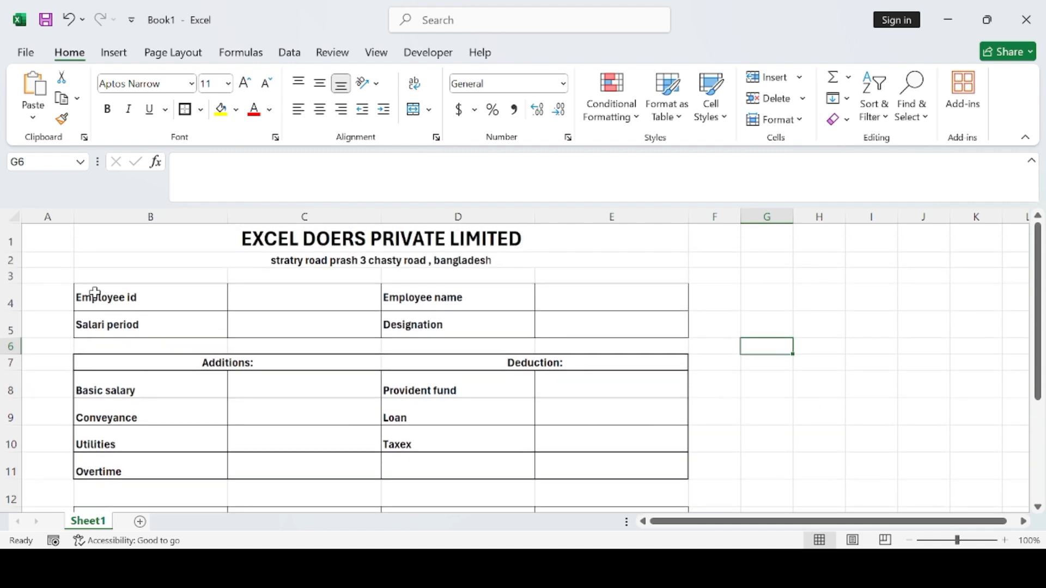
drag(93, 297, 619, 319)
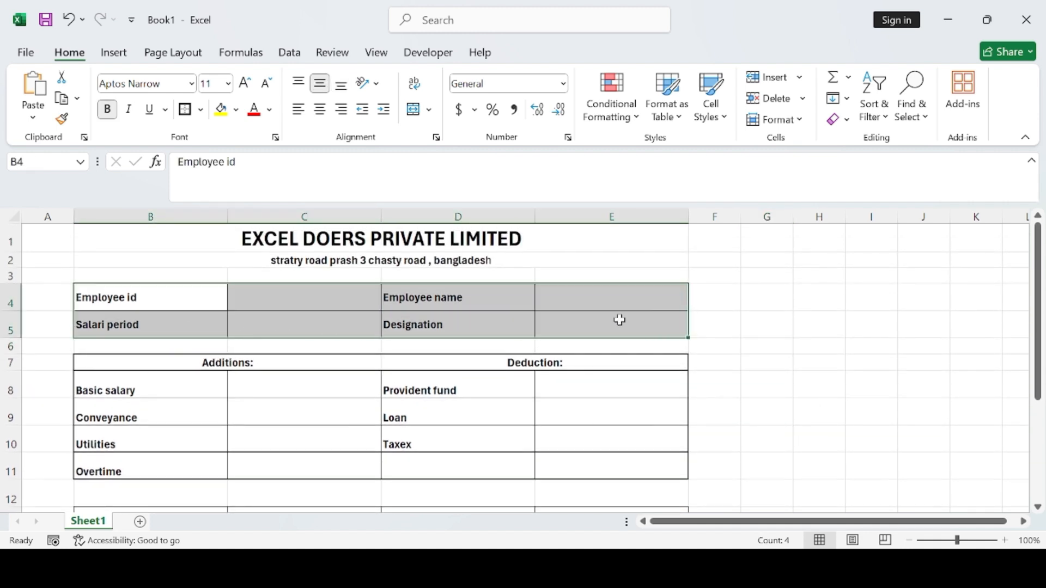
scroll(485, 289, down, 3)
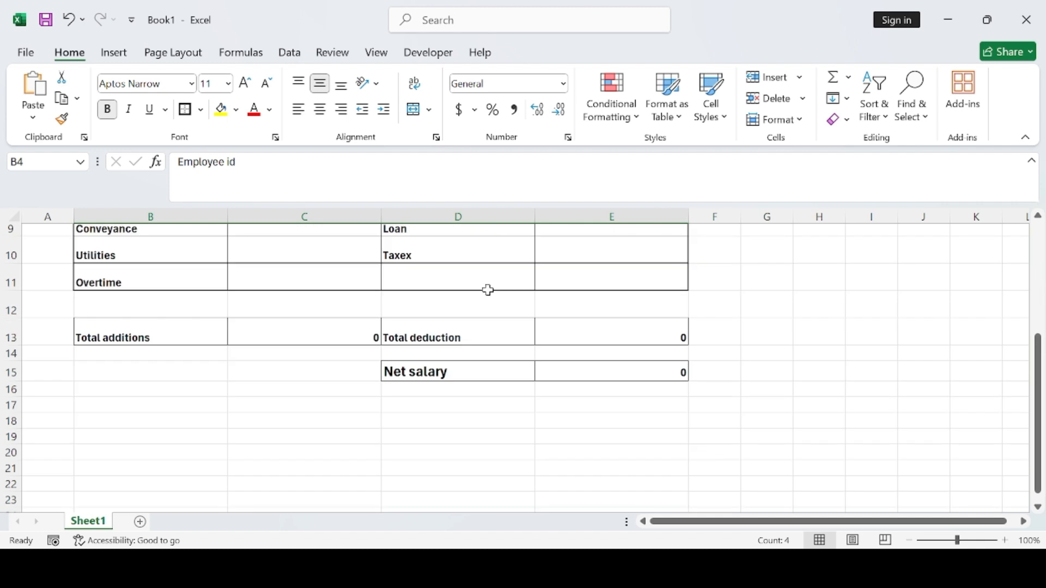
Step: Apply a thick outside border around the totals row B13:E13 and around the Net salary cells D15:E15
drag(145, 336, 626, 318)
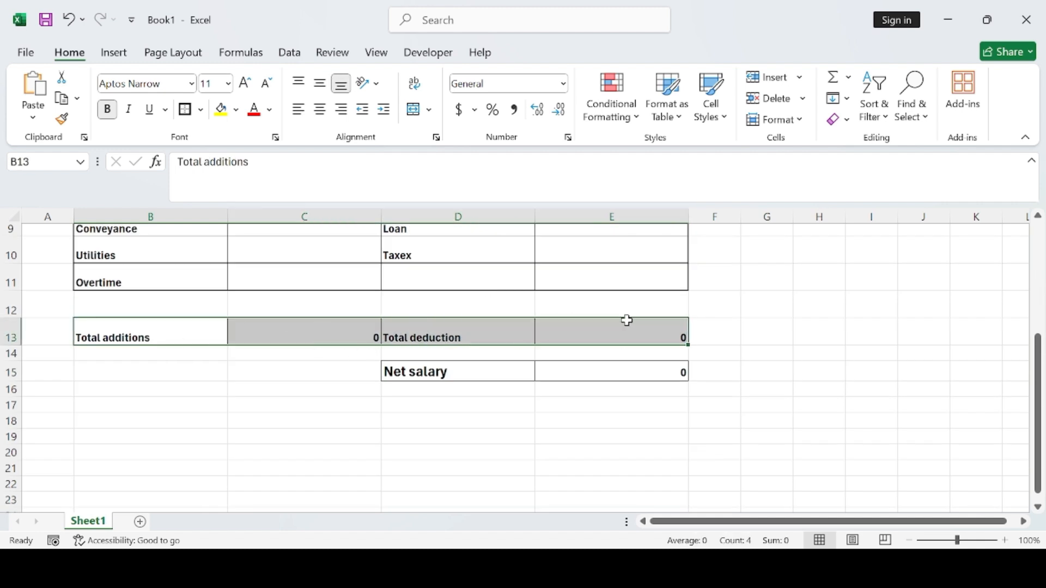
click(185, 115)
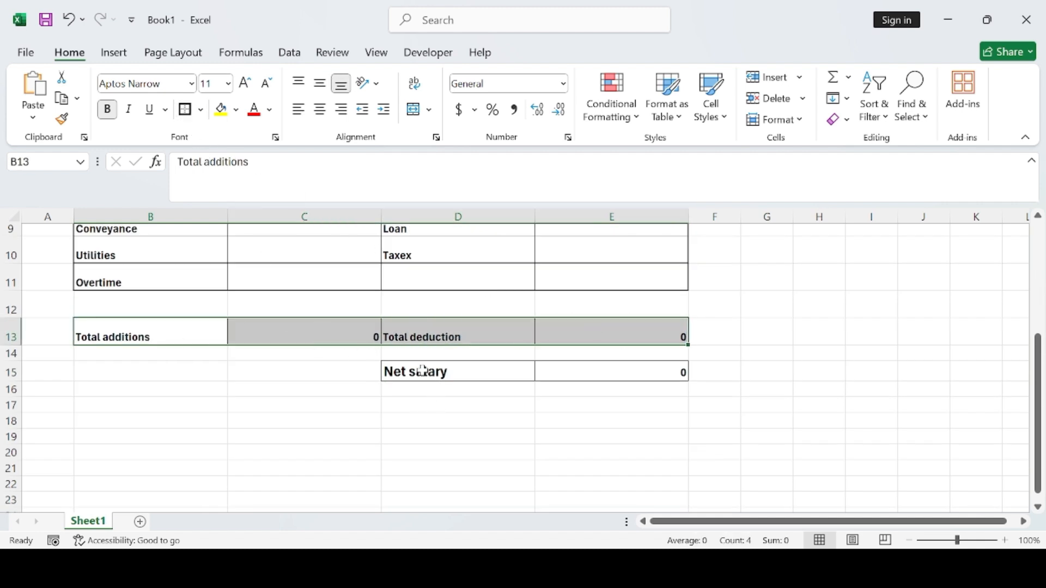
drag(416, 370, 645, 361)
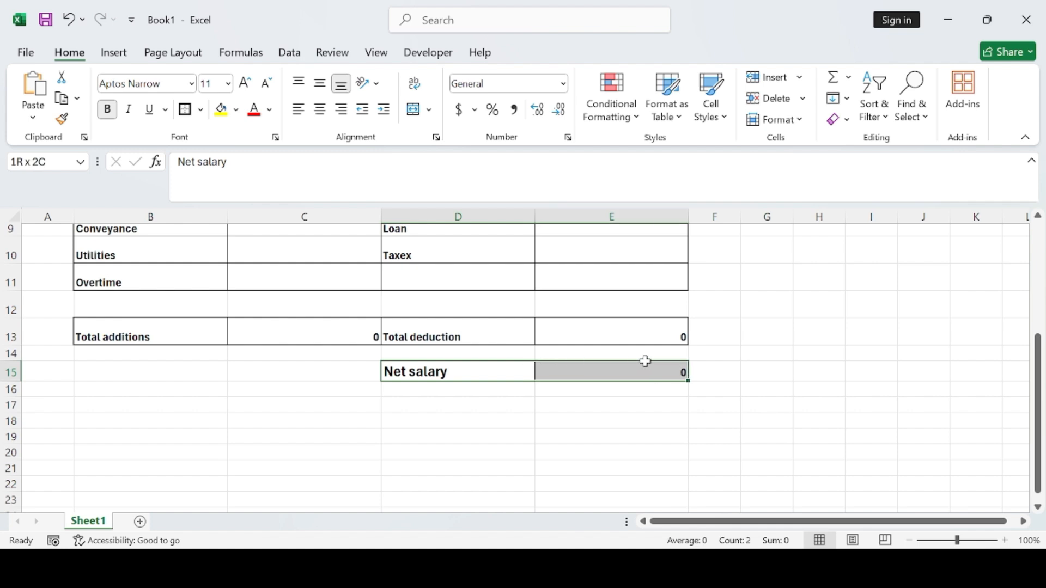
click(185, 109)
scroll(630, 425, up, 3)
scroll(368, 402, down, 3)
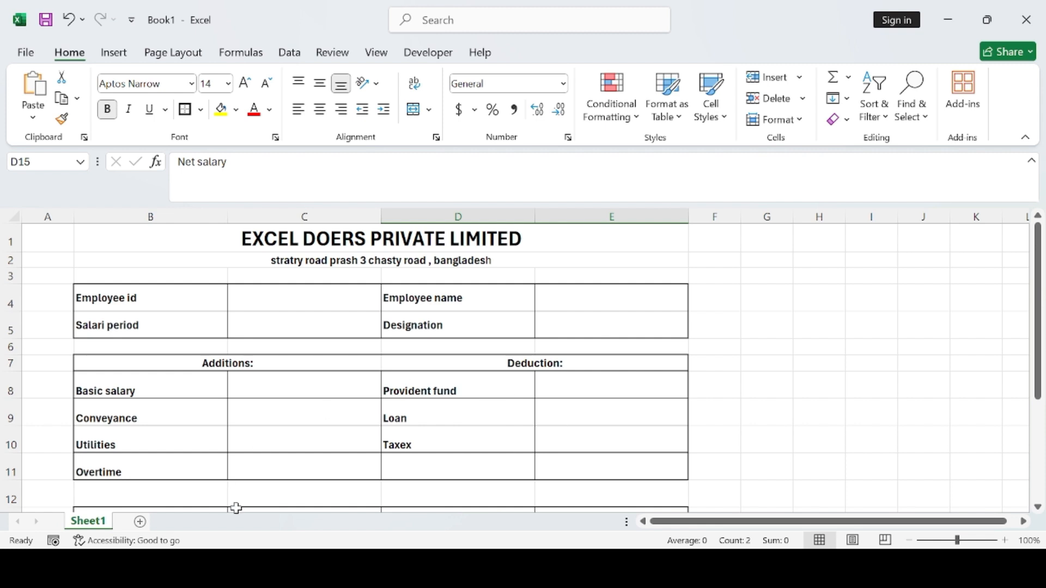
Step: Hide the gridlines around the salary slip and look over the whole layout
click(376, 54)
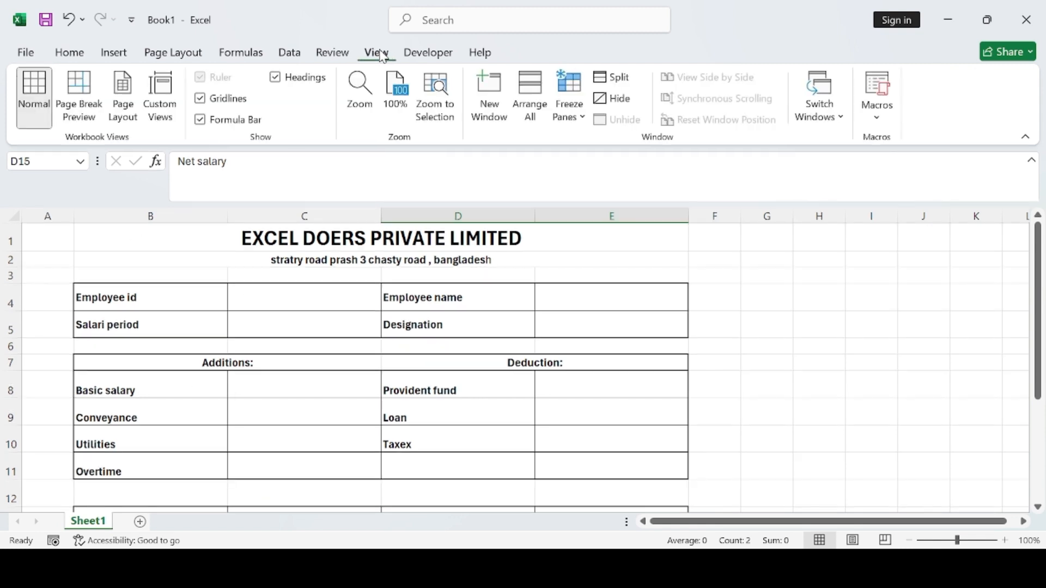
click(200, 99)
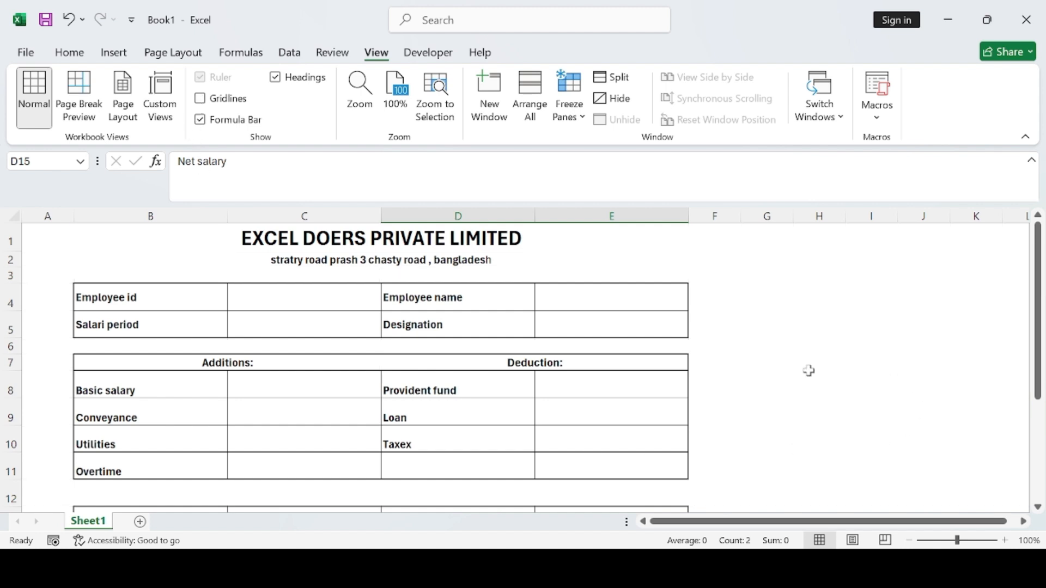
scroll(561, 424, down, 1)
scroll(561, 424, down, 3)
scroll(565, 425, up, 4)
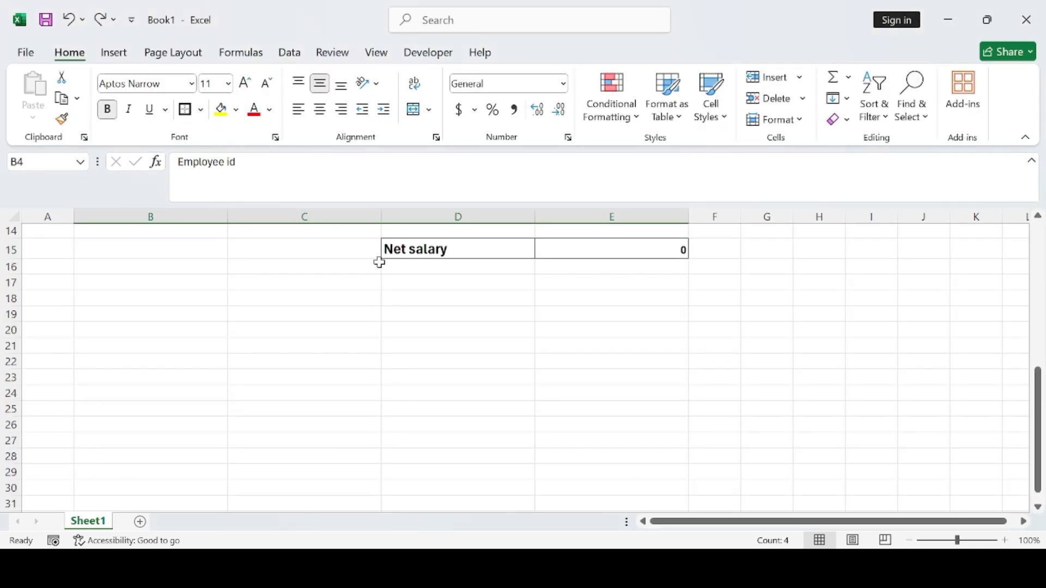
Step: Turn off the gridlines display on Sheet1
scroll(651, 381, up, 3)
click(367, 53)
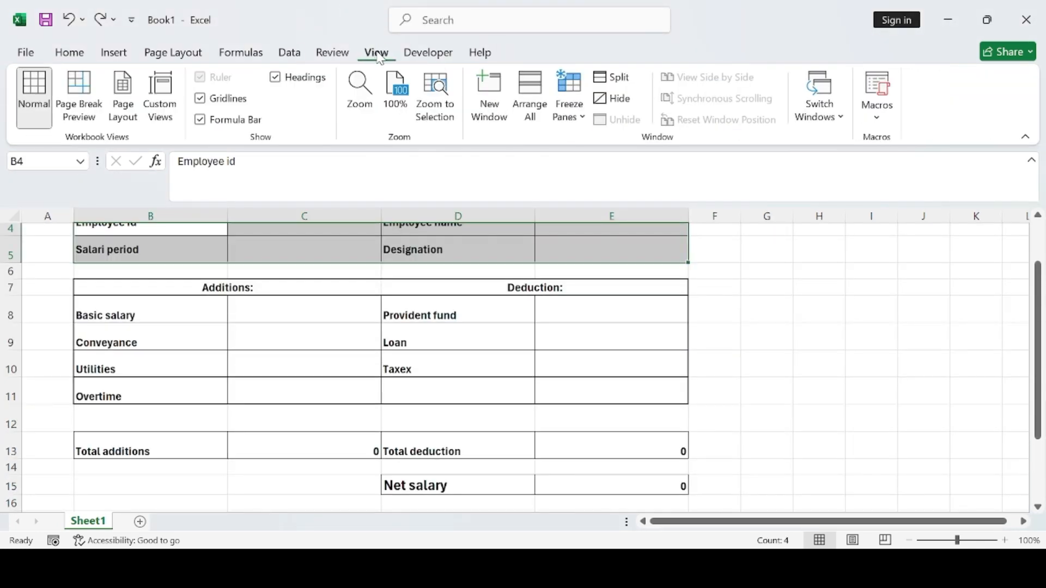
click(208, 98)
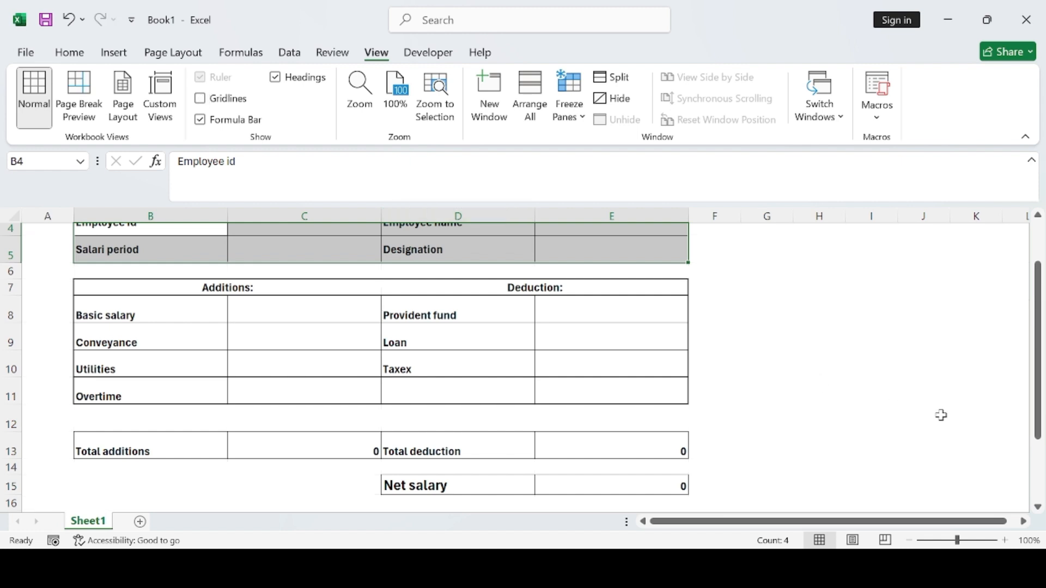
scroll(718, 421, down, 2)
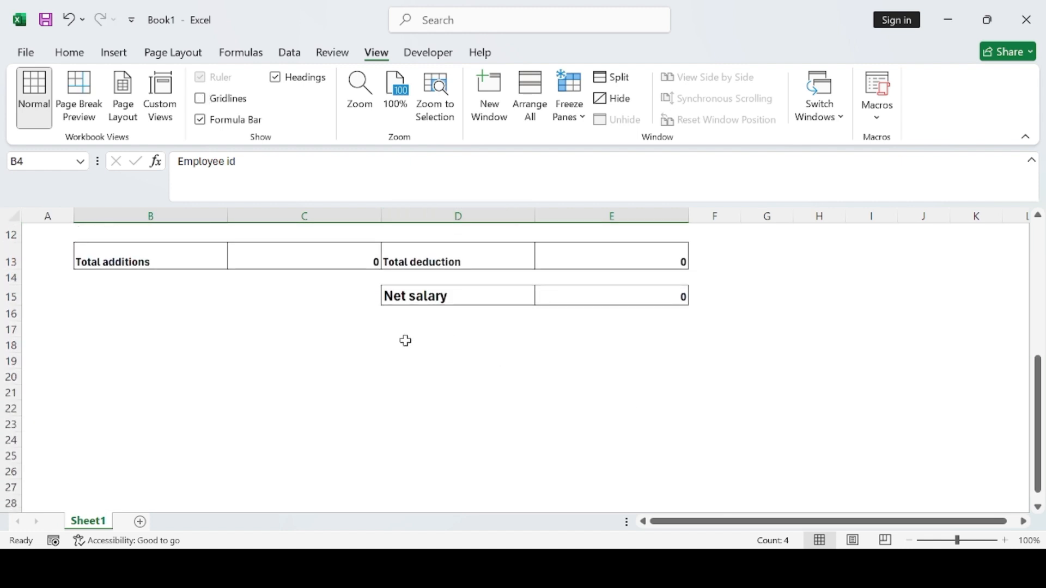
click(825, 328)
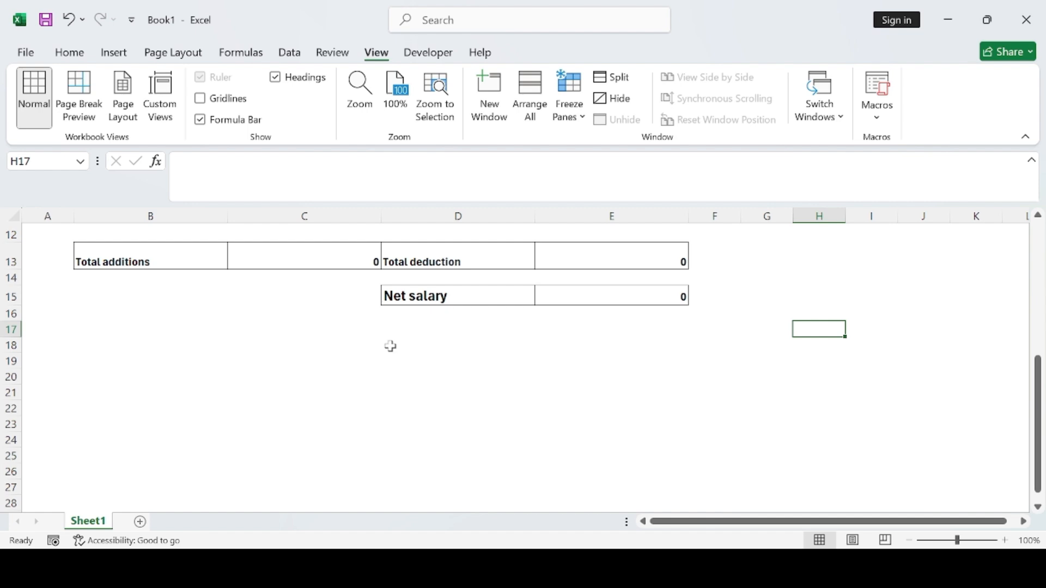
Step: Draw a horizontal border line along the bottom edge of D19:E19, below the Net salary row, with Draw Border
drag(390, 347, 614, 350)
click(69, 53)
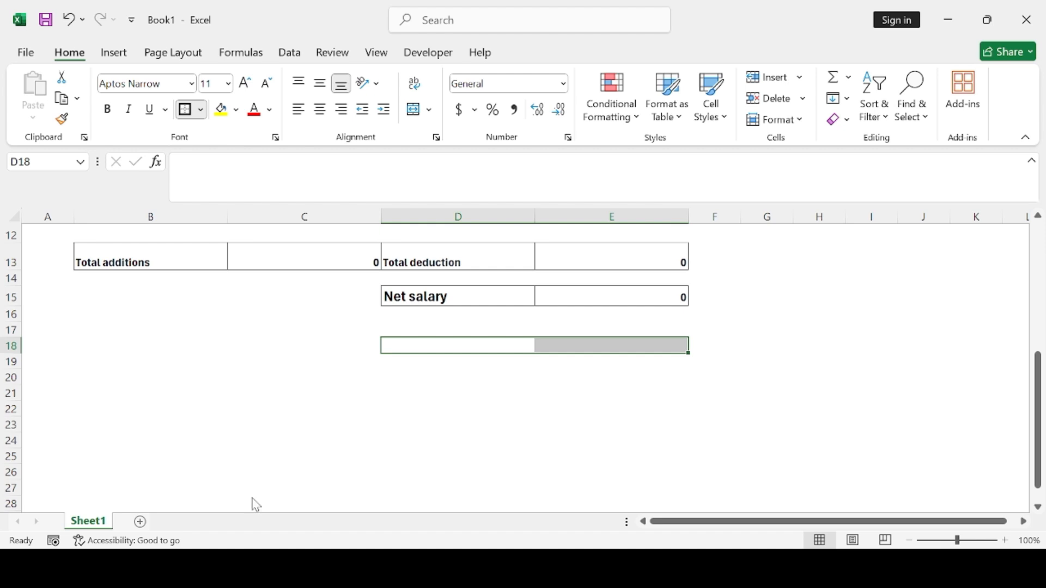
click(405, 435)
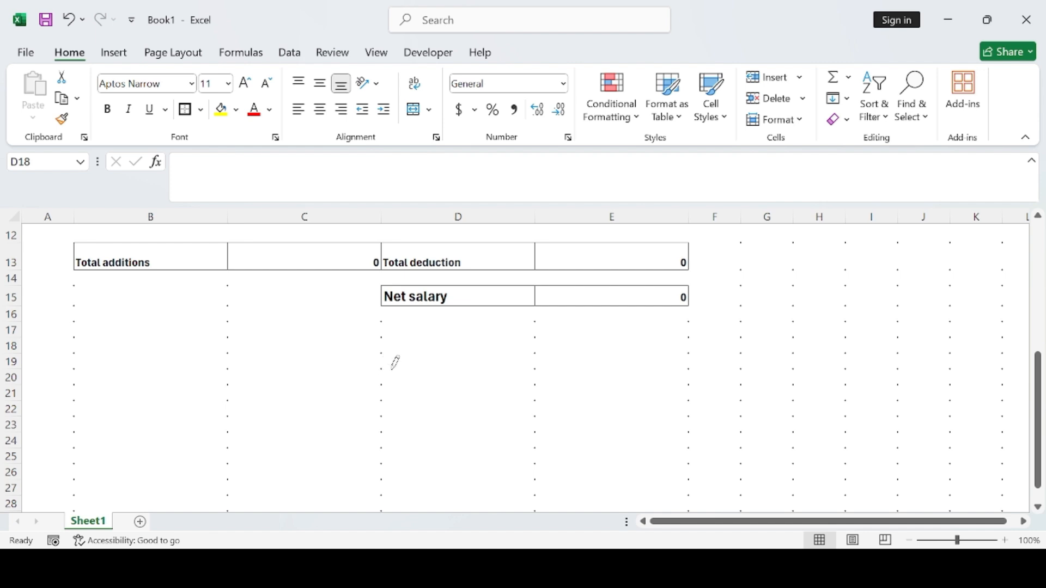
drag(393, 369, 593, 369)
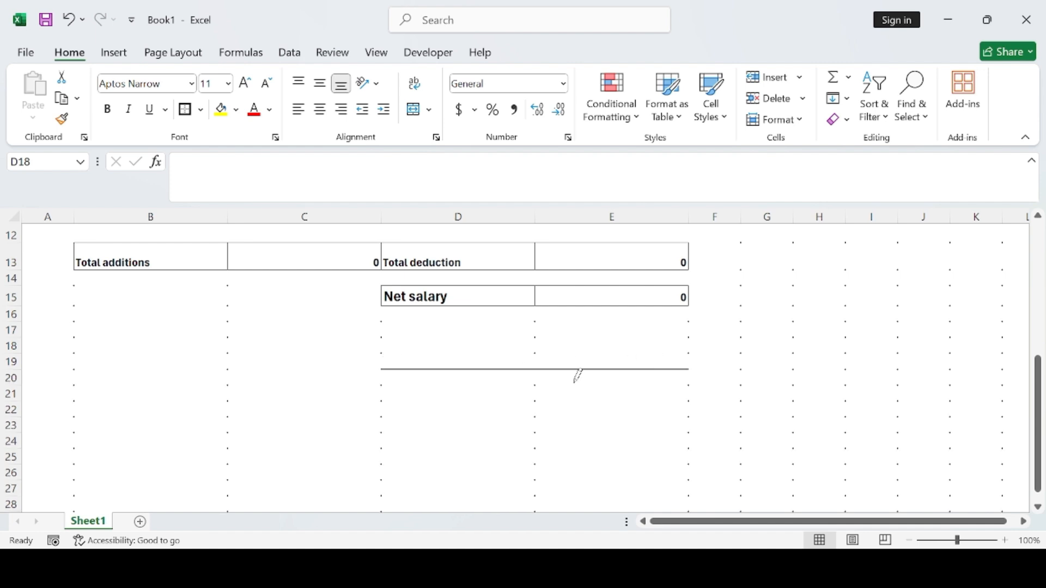
Step: Undo the latest formatting changes, including the line along the bottom of D19:E19 and the hiding of the gridlines
click(110, 112)
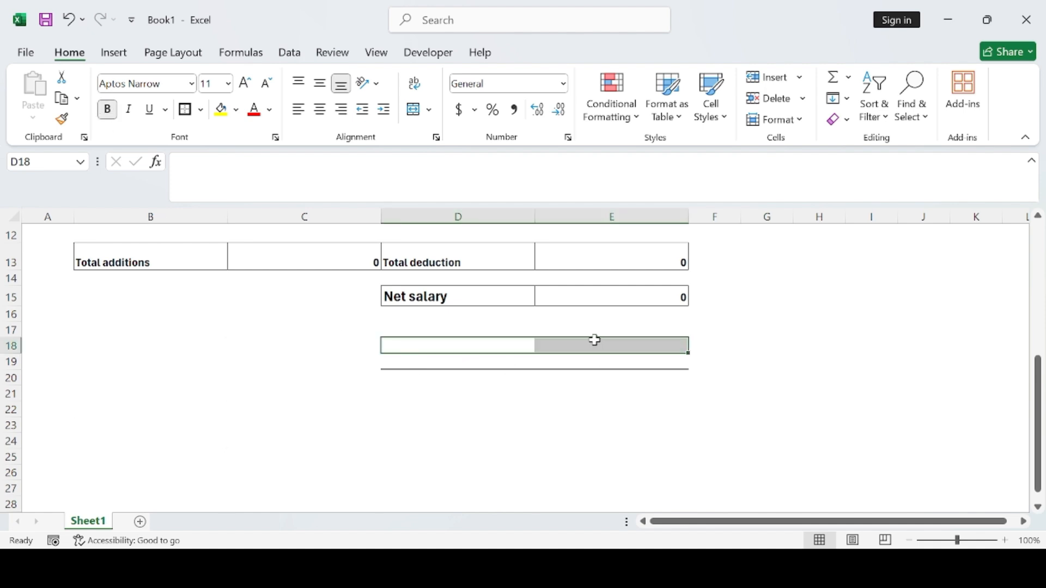
drag(595, 340, 589, 382)
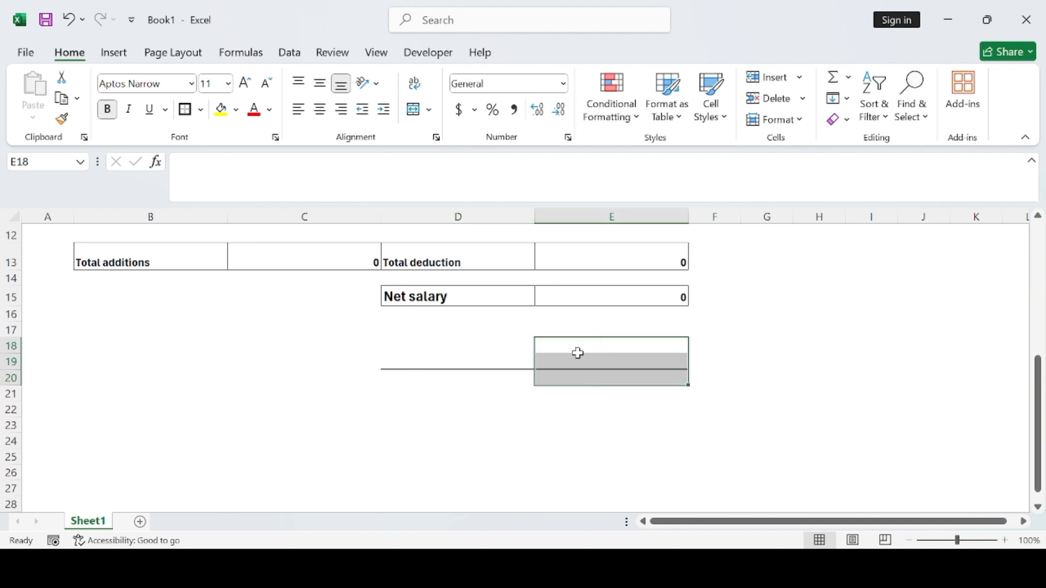
click(71, 22)
click(70, 22)
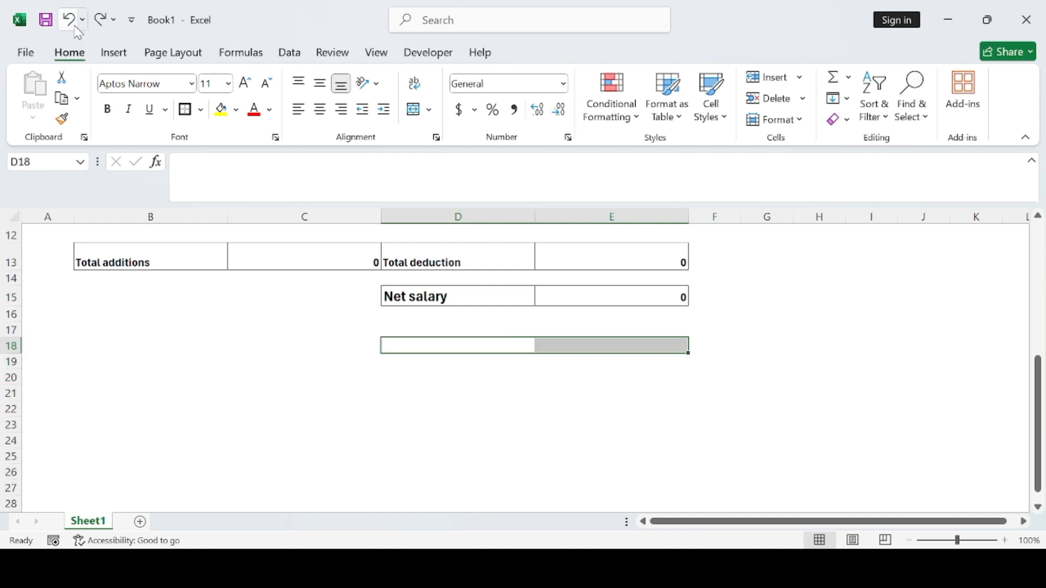
click(69, 21)
click(69, 20)
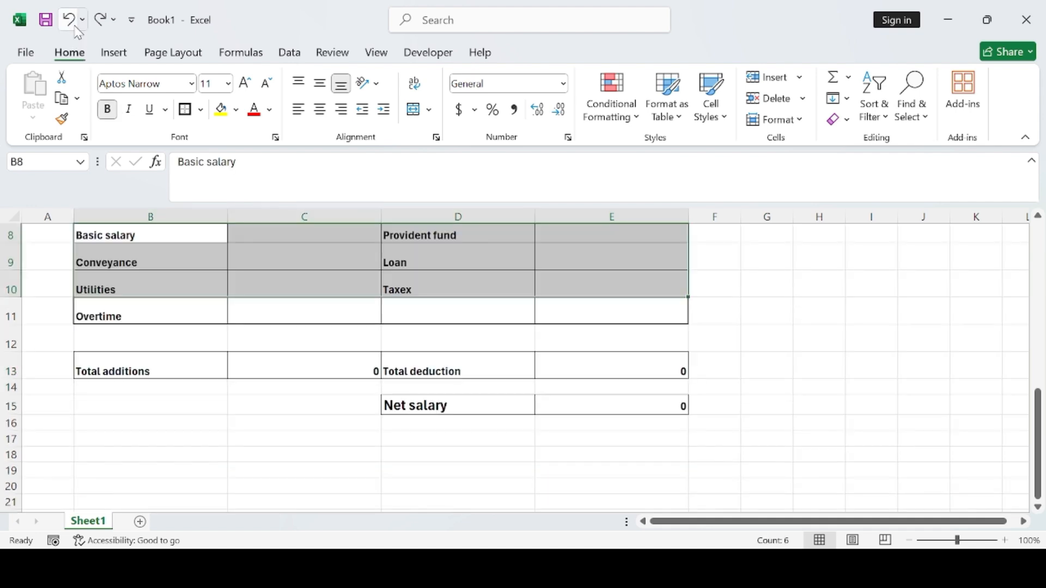
Step: Hide the worksheet gridlines on Sheet1 again
click(752, 403)
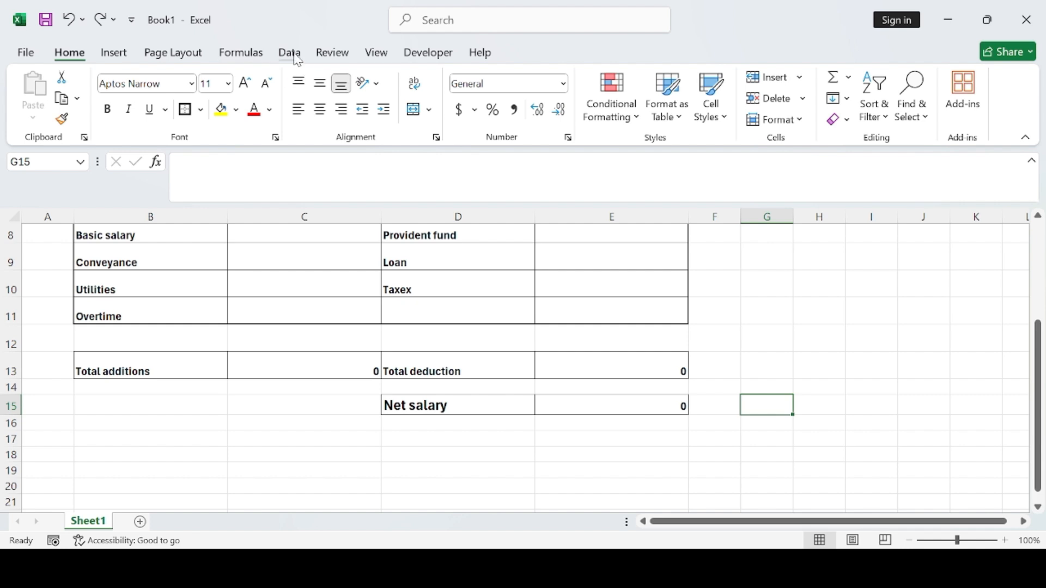
click(376, 52)
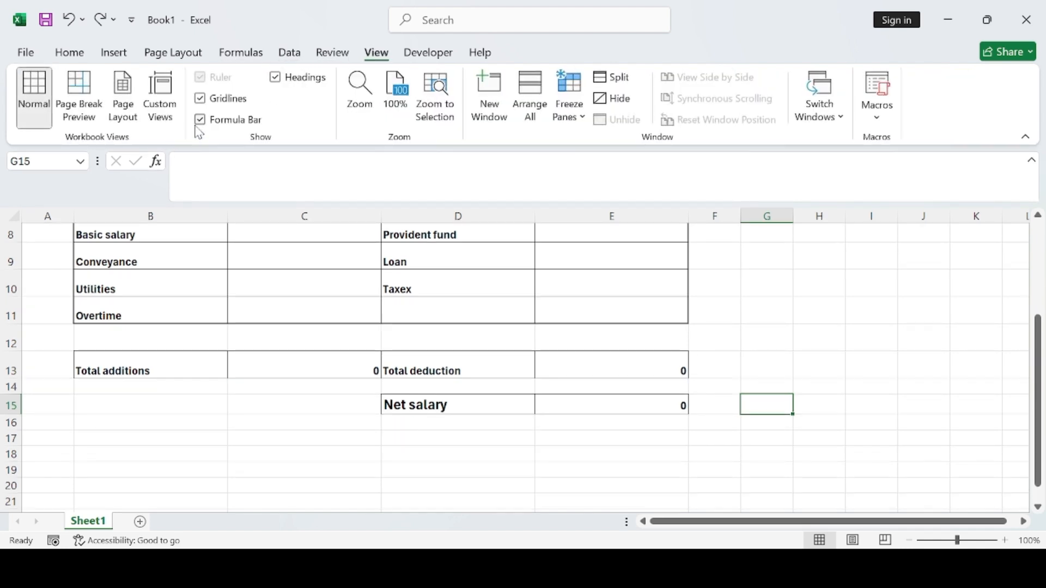
click(204, 104)
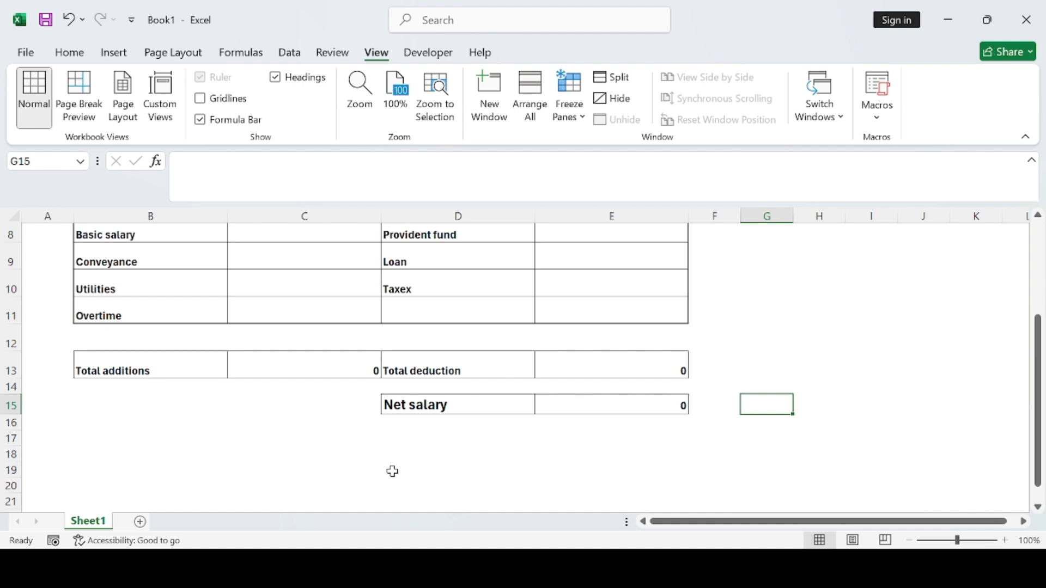
Step: Draw a horizontal border line along the bottom edge of D18:E18, below the Net salary row, with Draw Border
drag(398, 480, 614, 481)
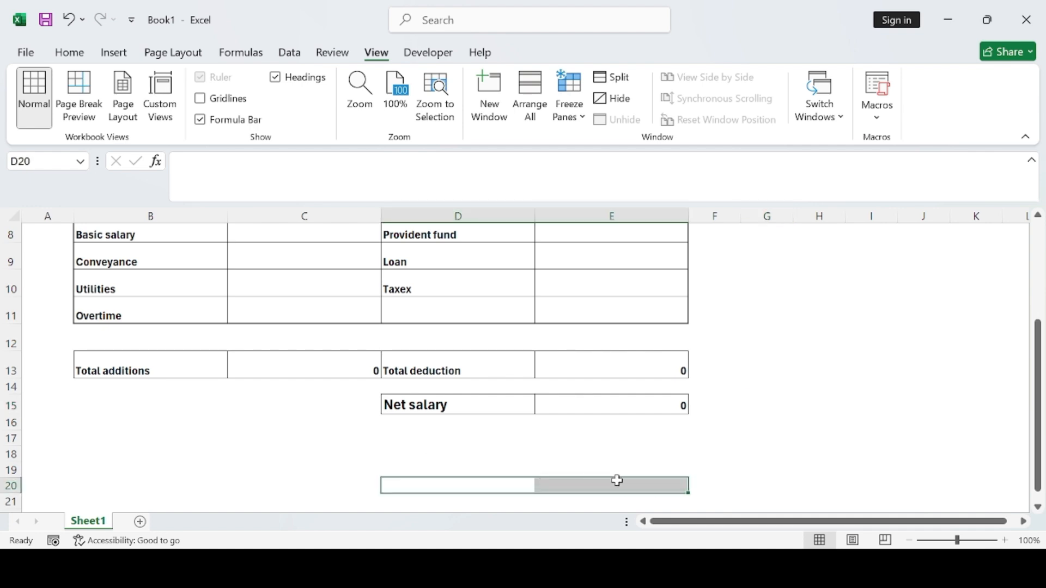
click(70, 52)
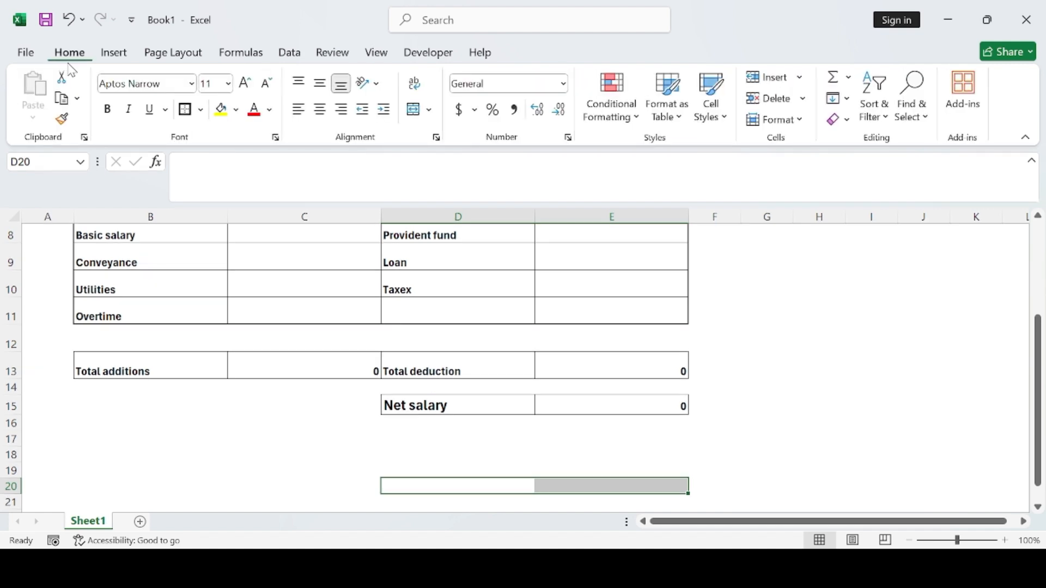
click(200, 109)
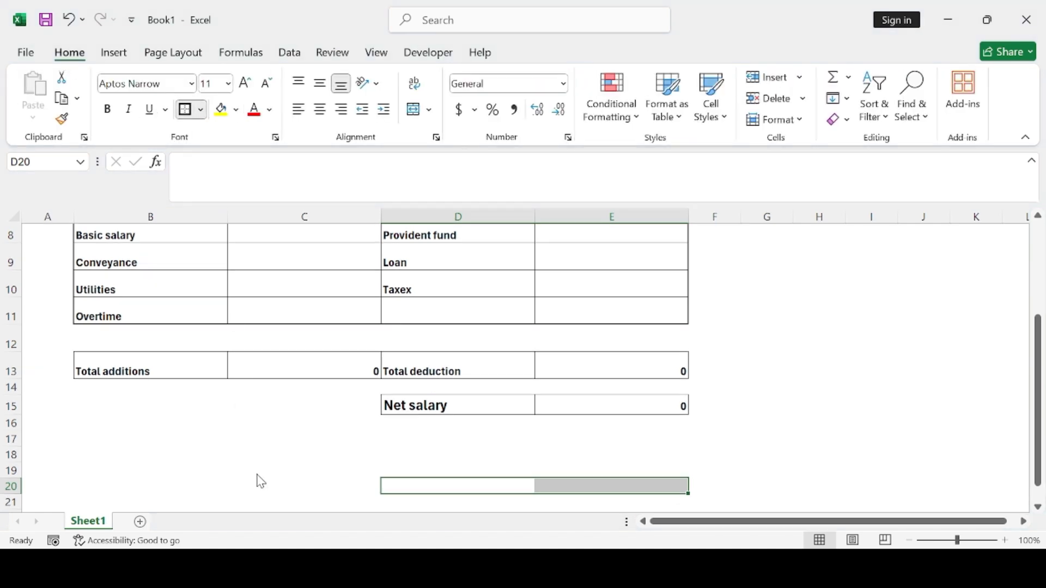
click(404, 431)
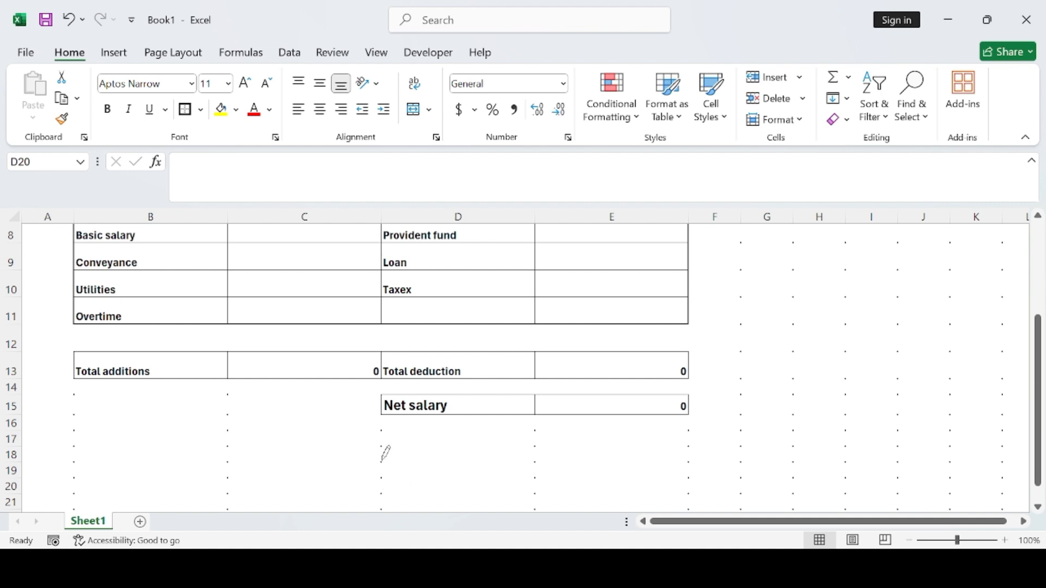
mouse_move(382, 462)
mouse_down()
mouse_move(651, 461)
mouse_move(614, 466)
mouse_up()
scroll(560, 432, down, 1)
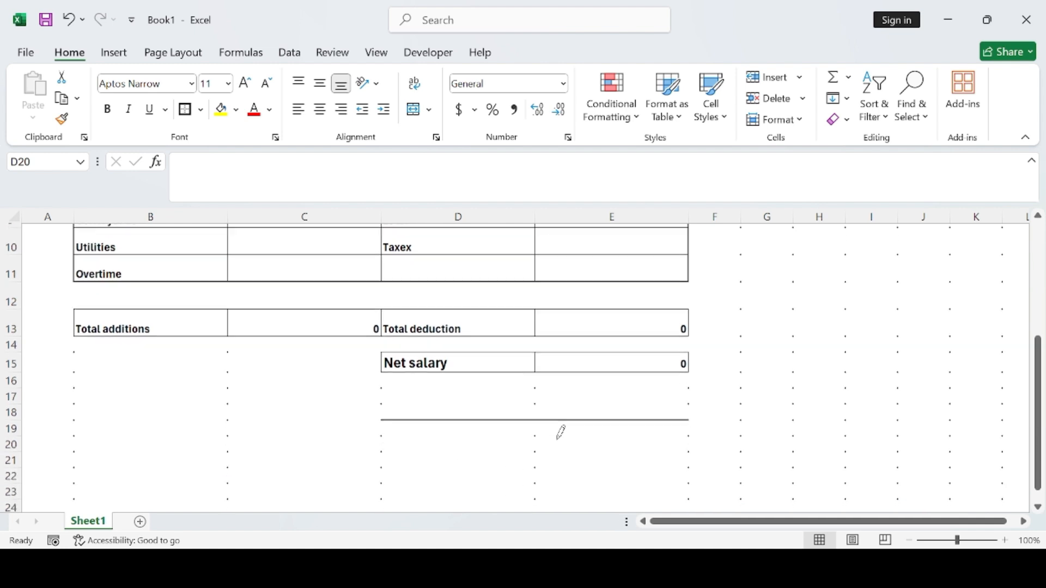
Step: Make D20:E20 bold and enter "HR MANAGER" in E20 under the signature line
click(109, 113)
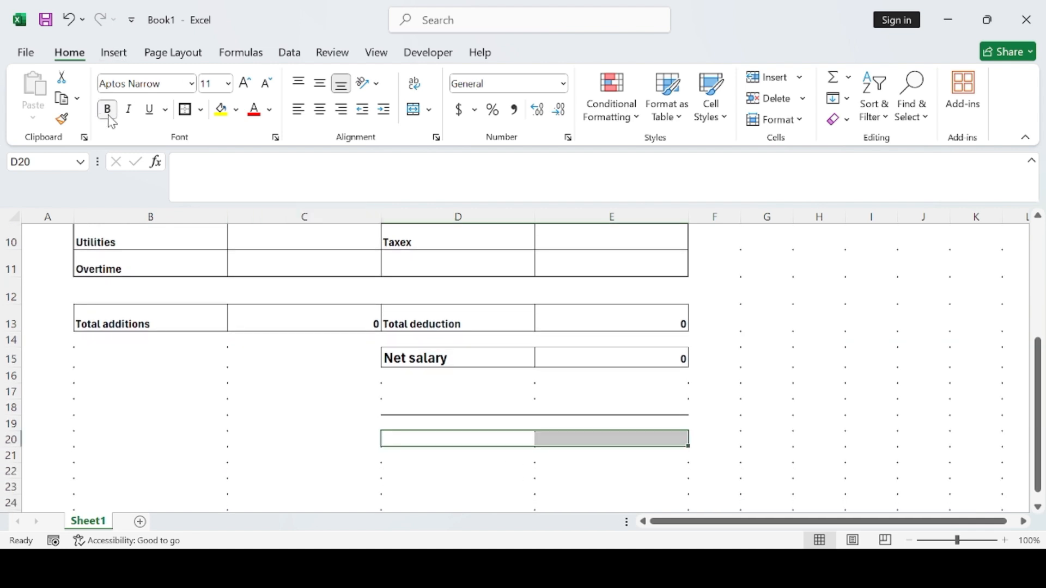
mouse_move(541, 436)
mouse_down()
mouse_move(495, 434)
mouse_move(498, 422)
mouse_move(555, 438)
mouse_move(527, 440)
mouse_up()
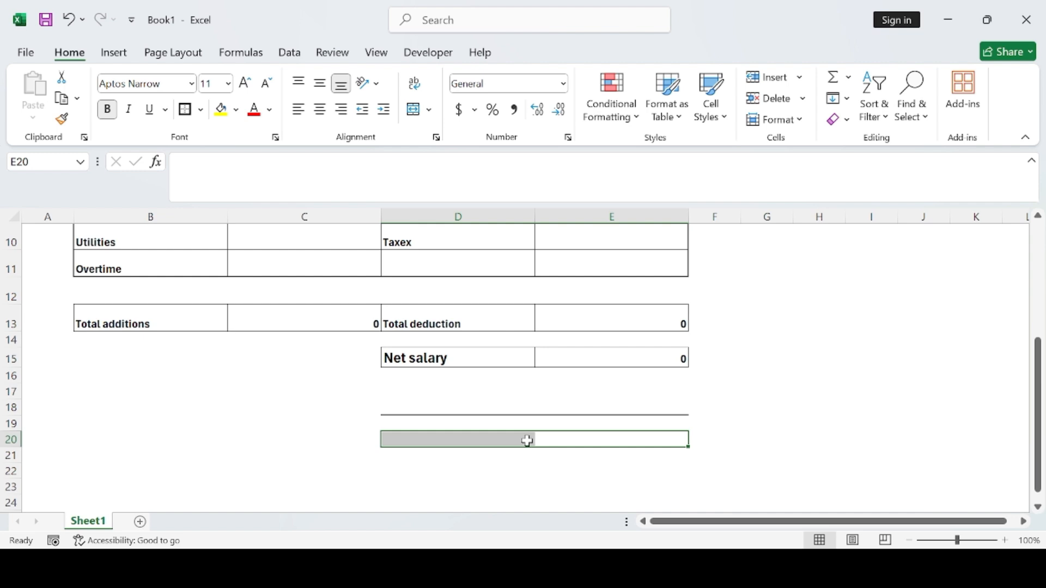
text(HR MANAGER)
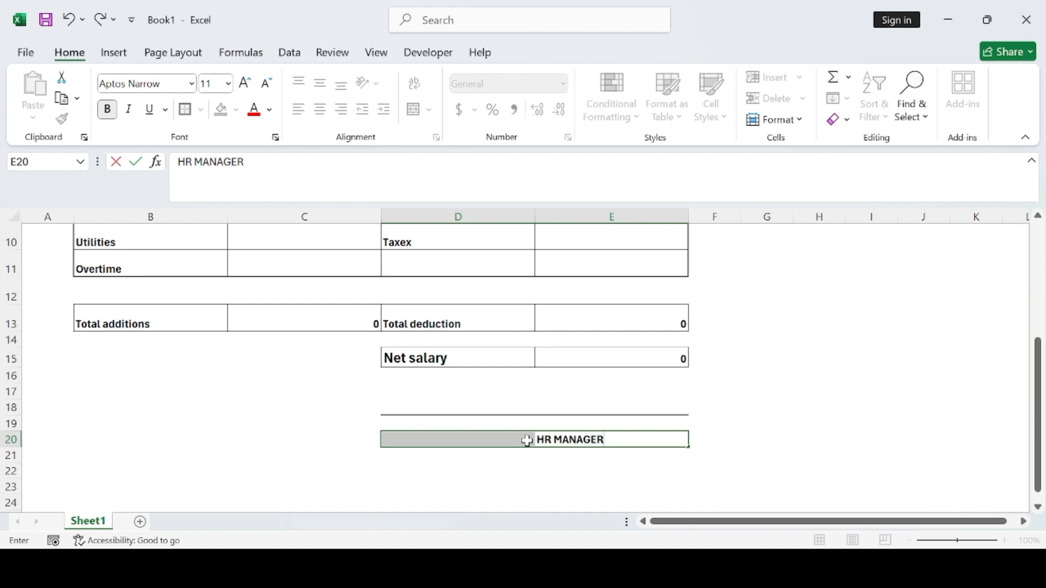
click(760, 423)
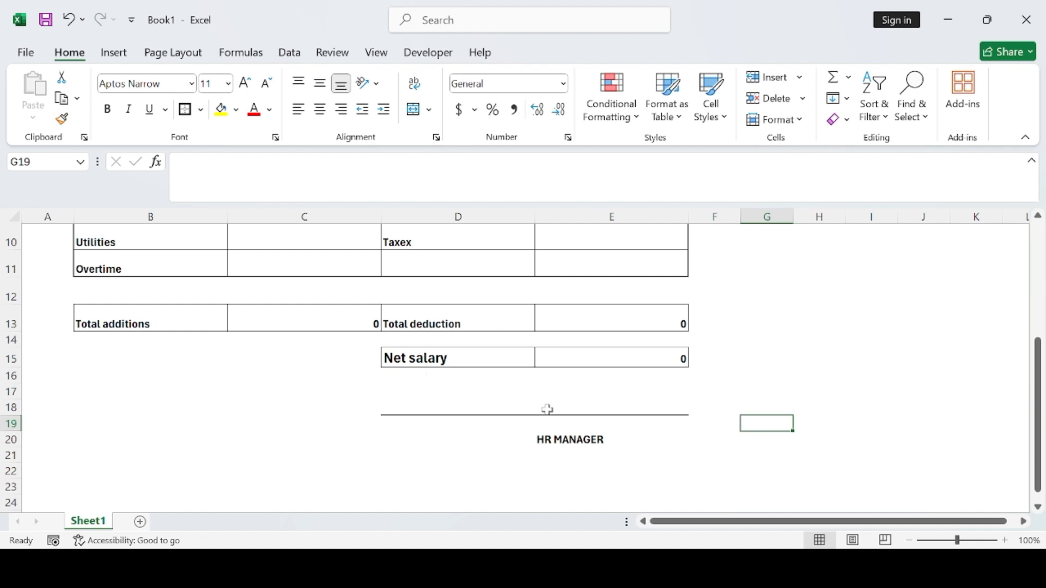
scroll(703, 469, up, 3)
scroll(704, 469, down, 1)
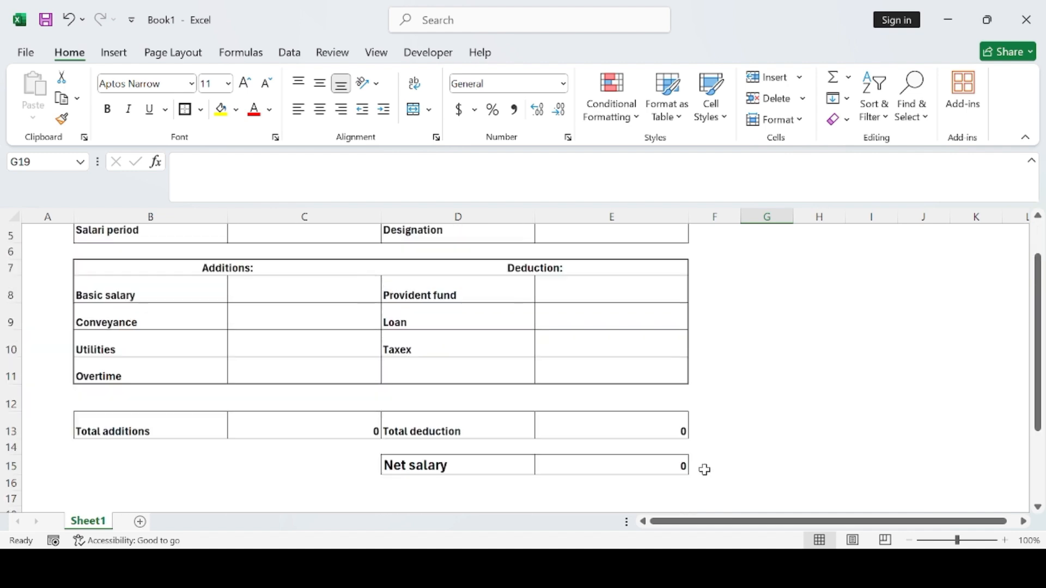
scroll(705, 469, down, 6)
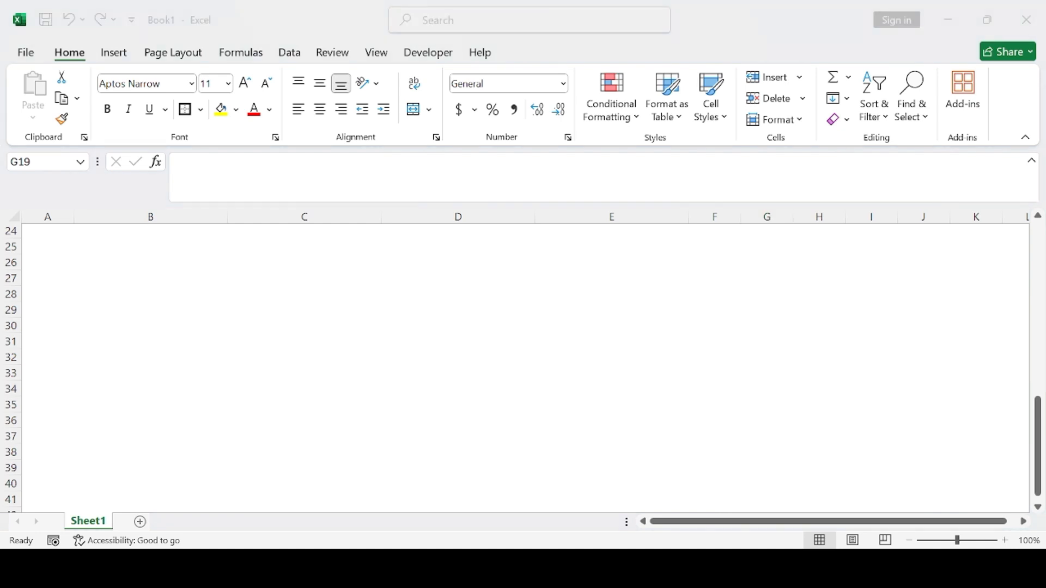